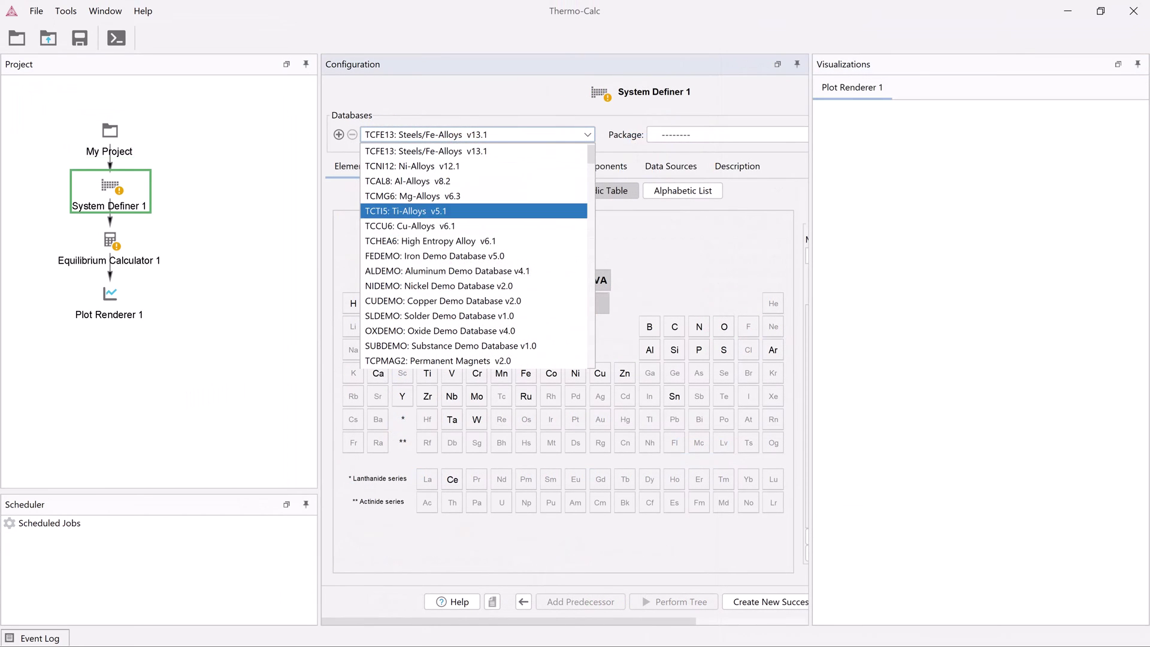
- Choose the FEDEMO iron demo database and select Fe in the periodic table
click(434, 255)
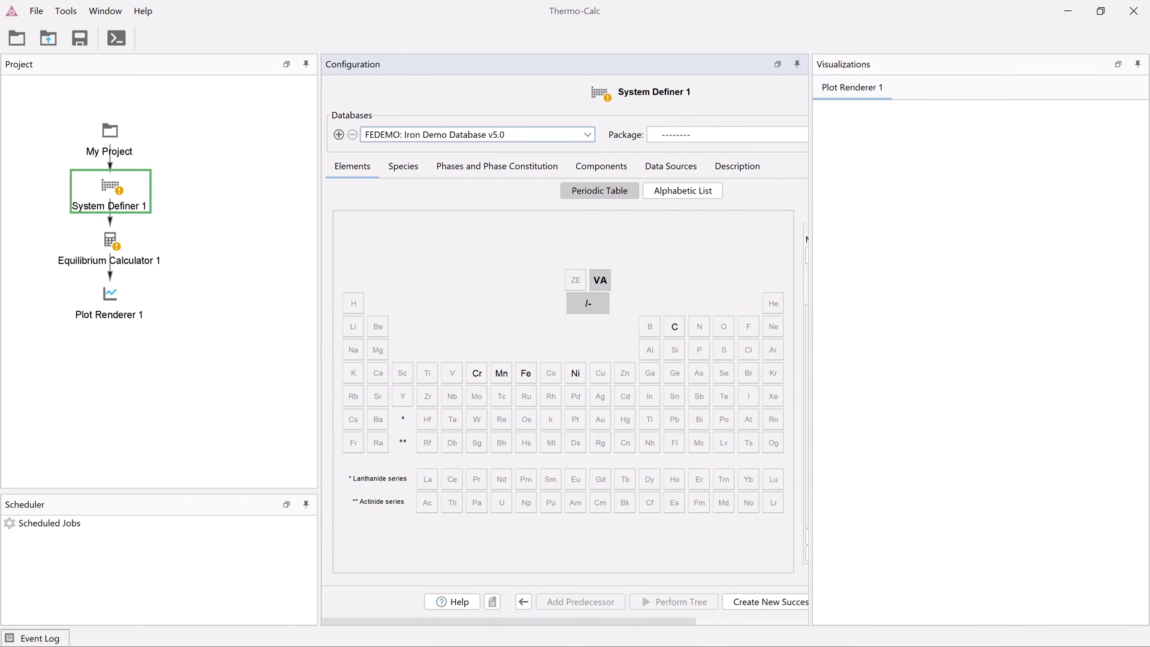
click(527, 373)
click(477, 373)
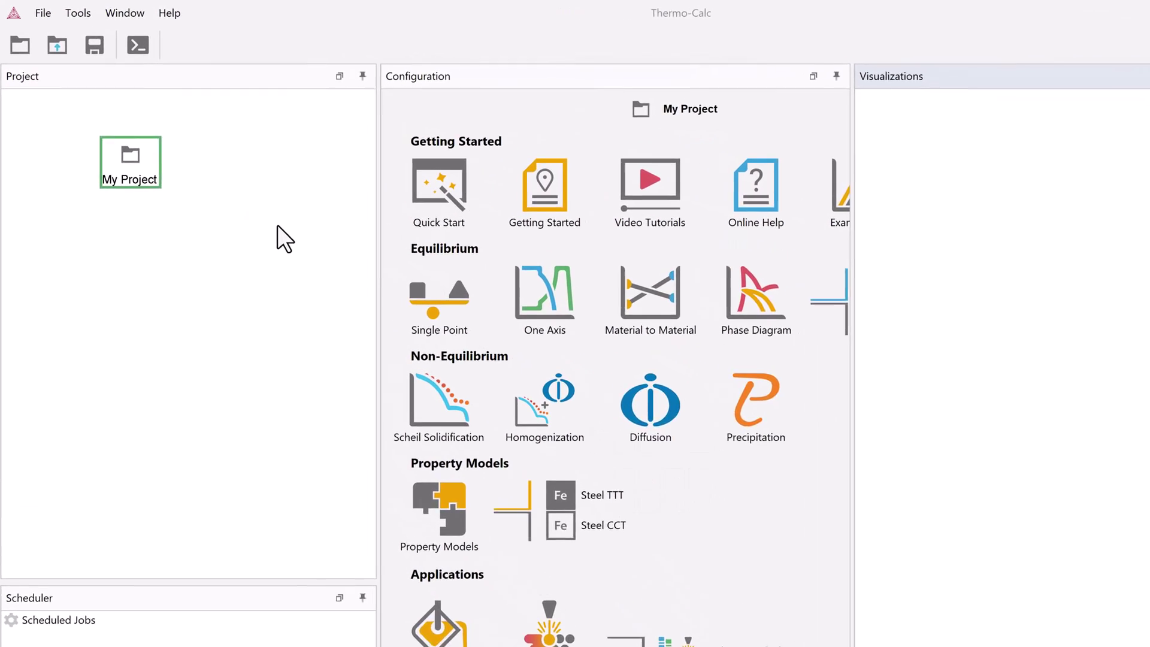
click(228, 17)
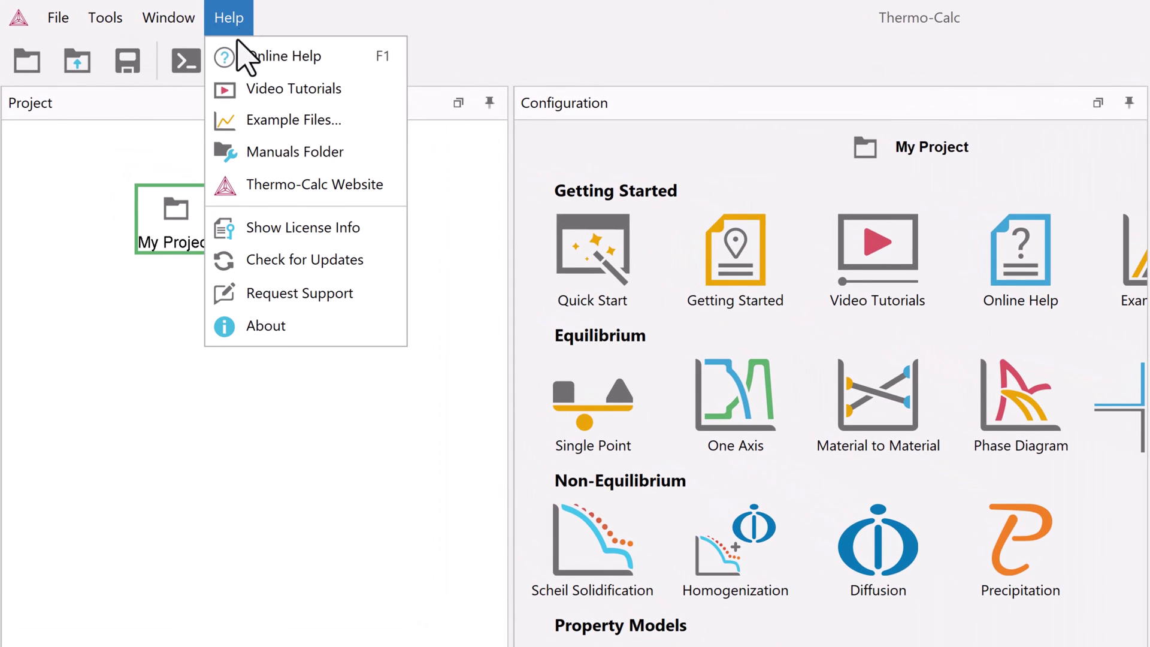
click(270, 120)
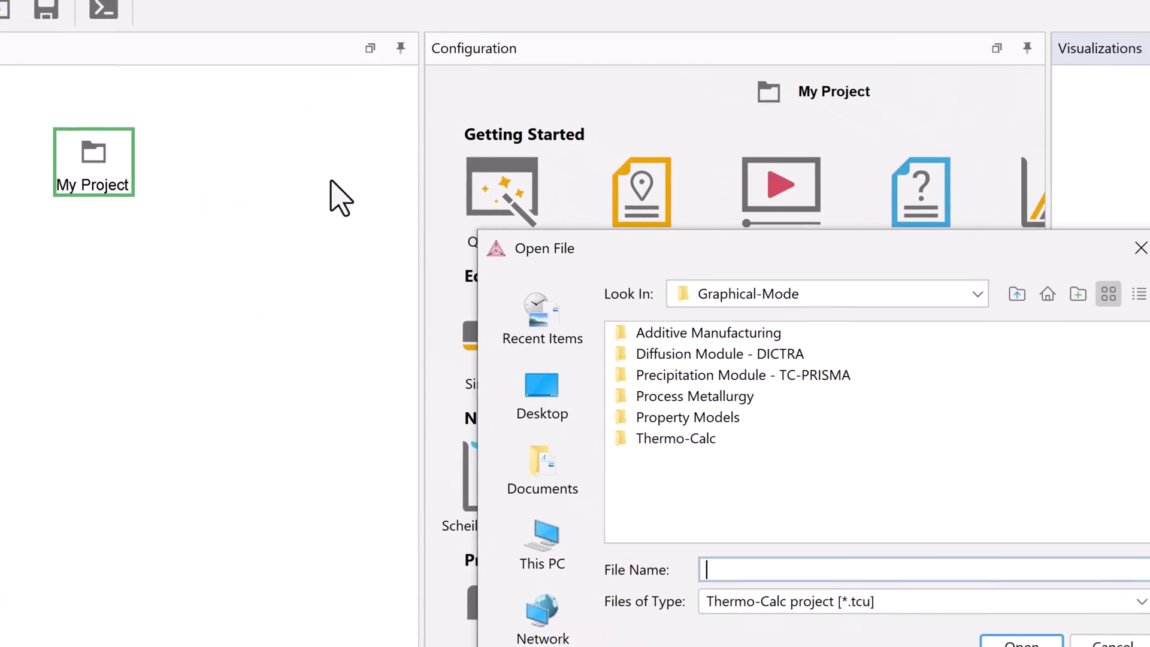
double_click(480, 310)
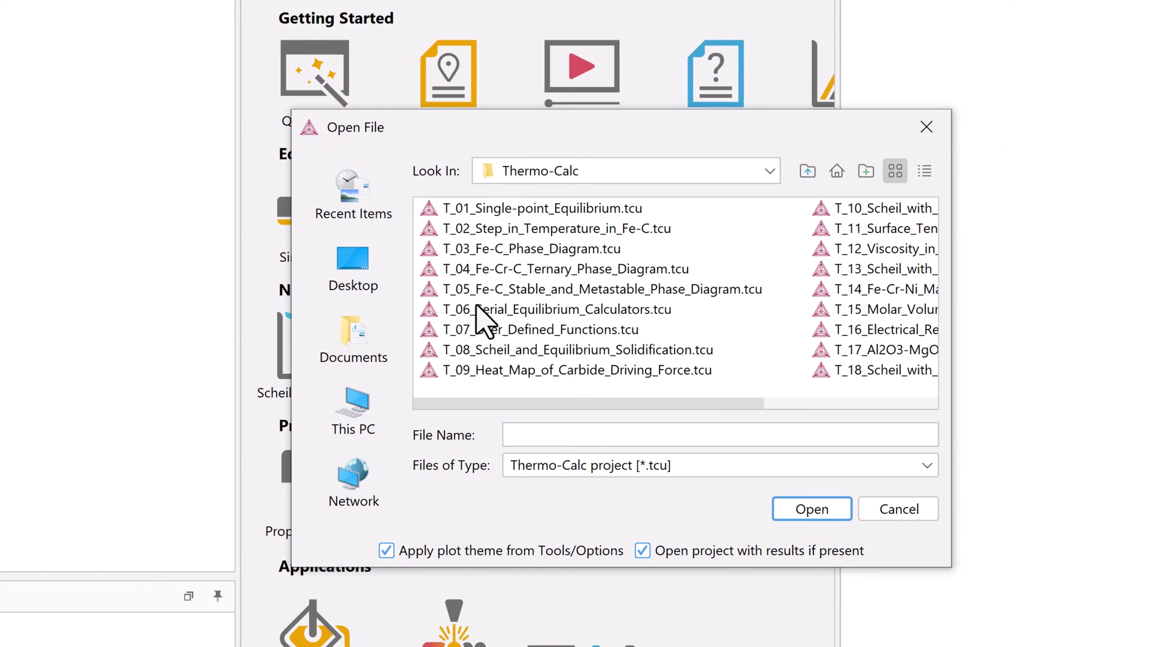
click(499, 230)
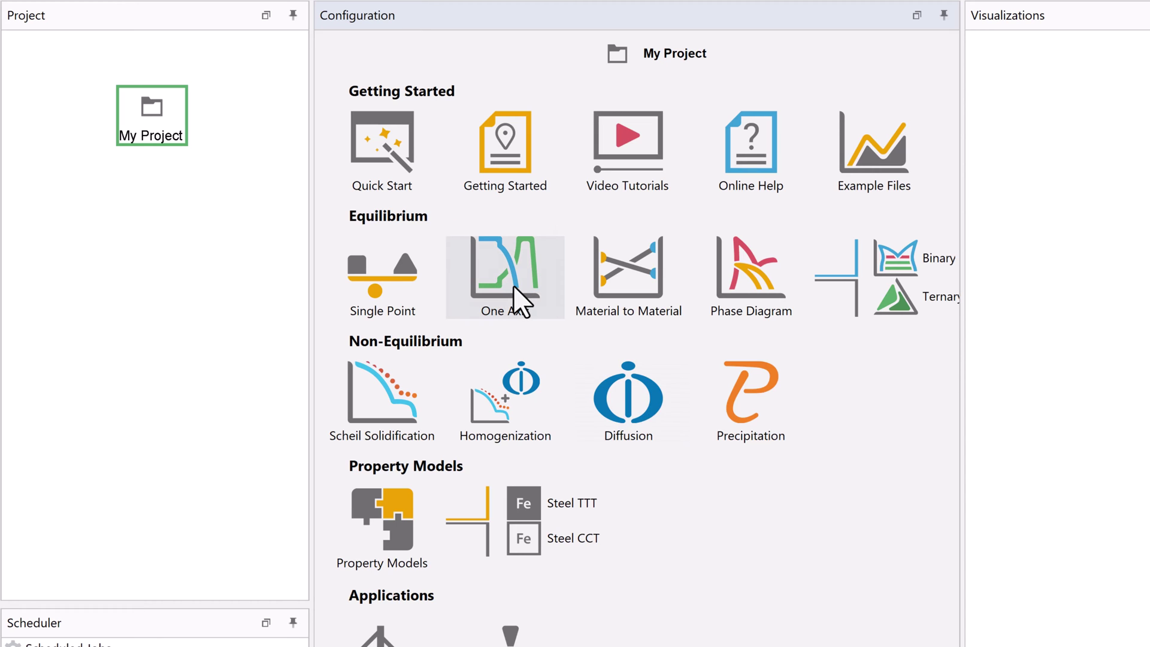
- Add System Definer 1 to My Project and an Equilibrium Calculator successor after it
click(520, 299)
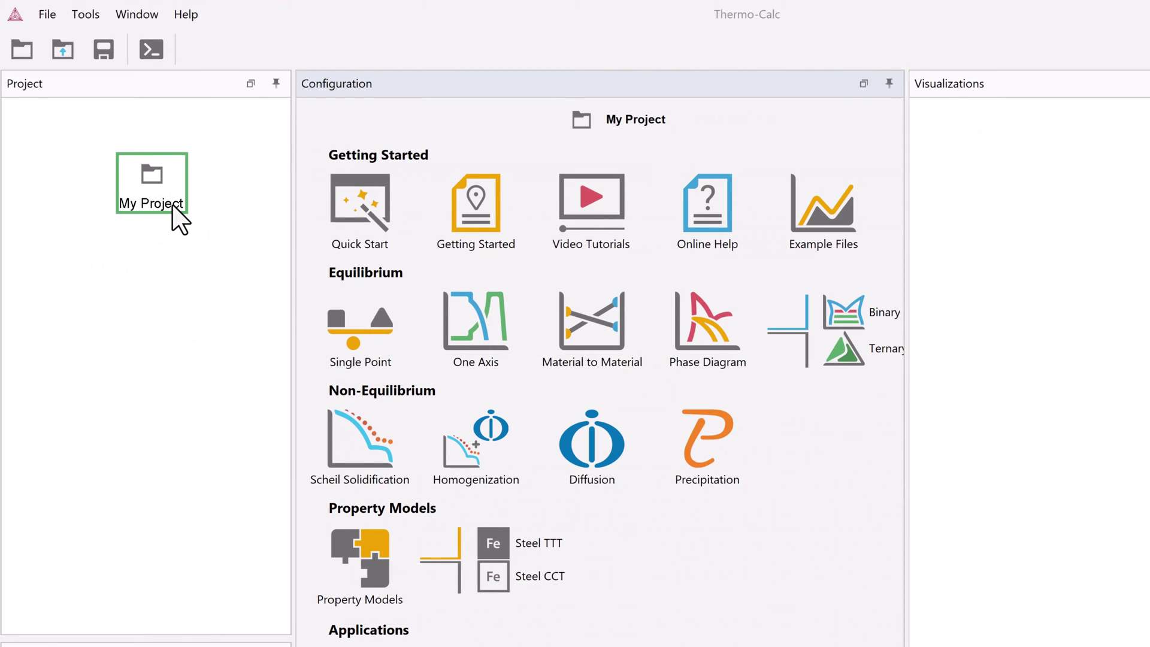
right_click(172, 204)
mouse_move(251, 218)
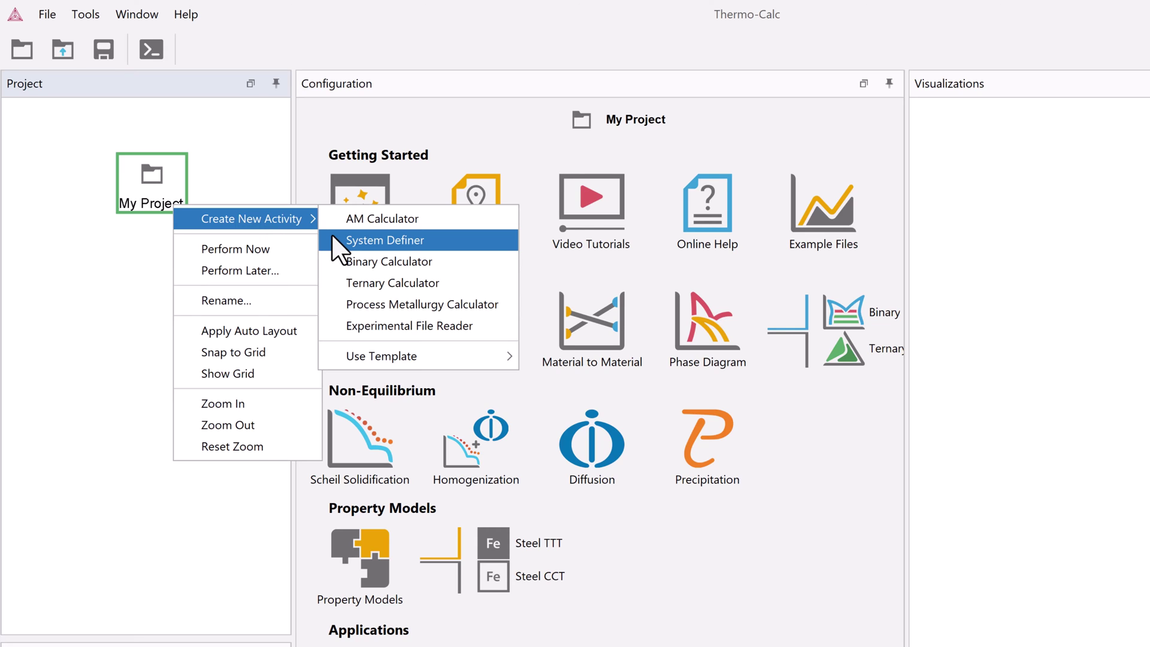
click(331, 234)
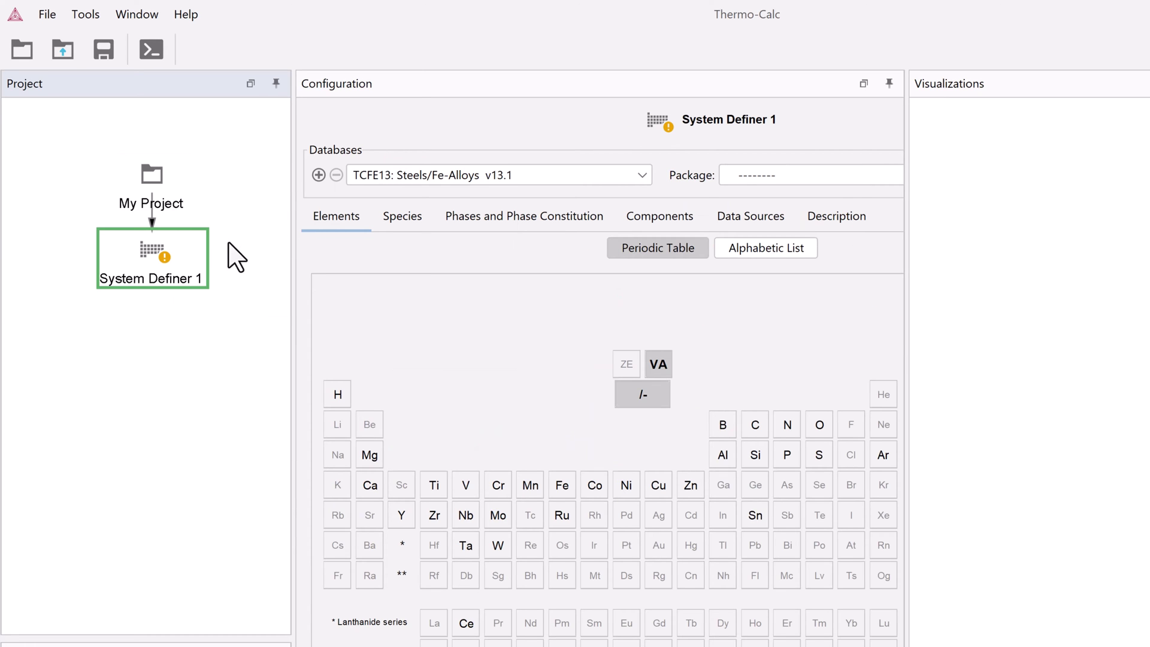
right_click(200, 278)
mouse_move(270, 286)
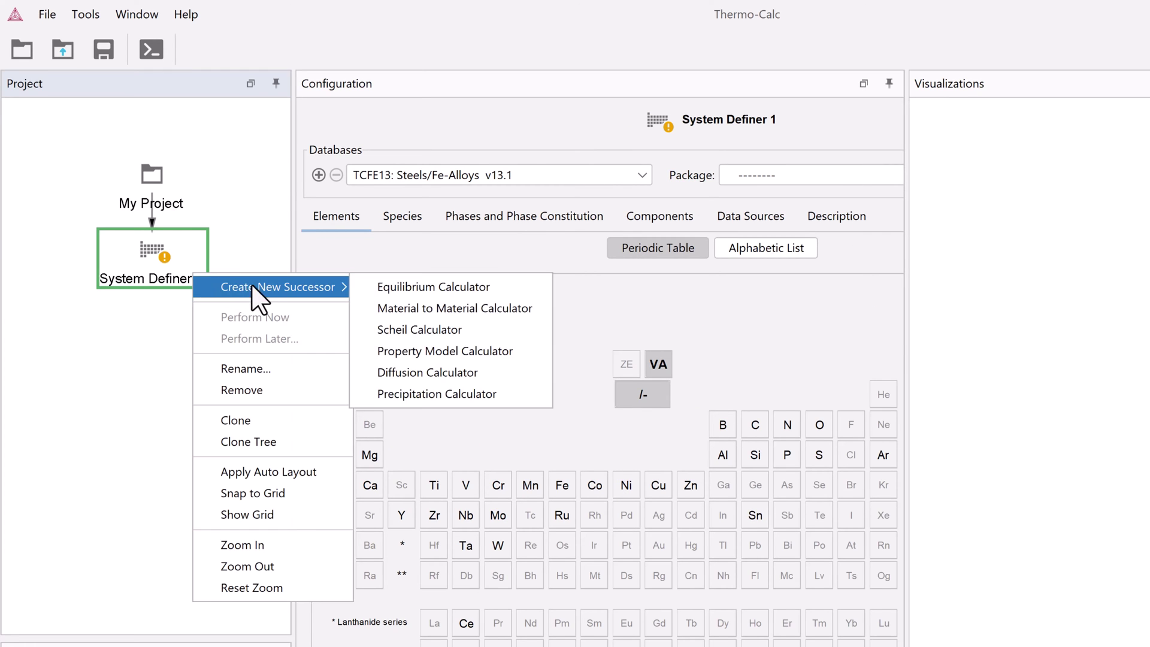
click(434, 287)
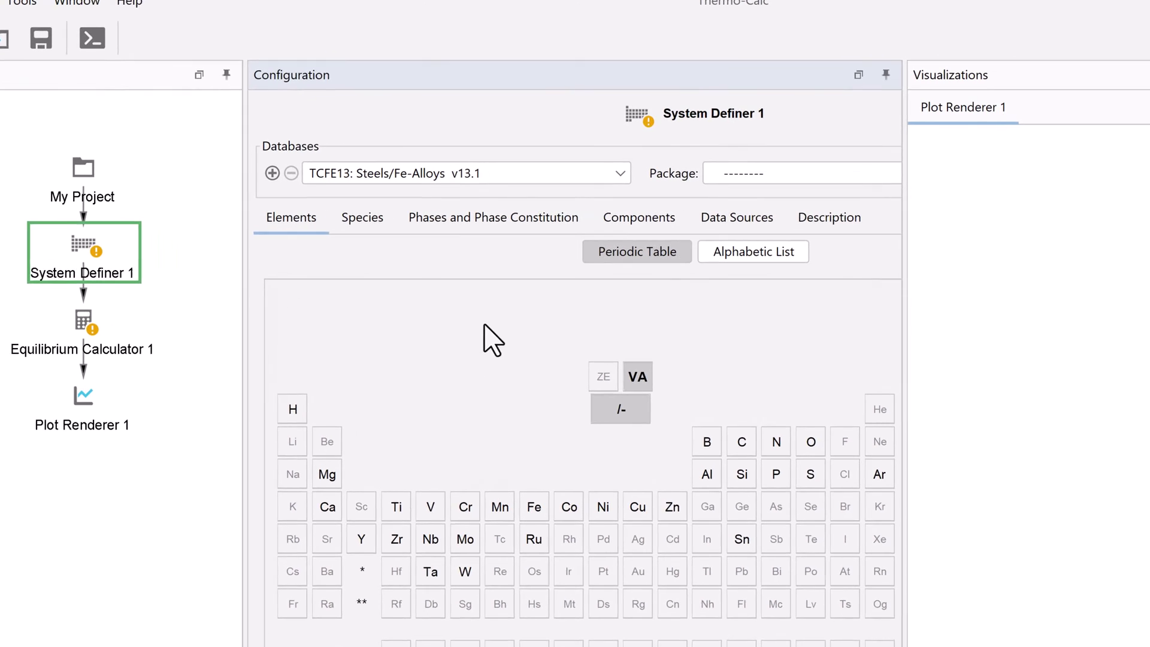
- Choose the FEDEMO database and add Fe and C to the system
click(618, 173)
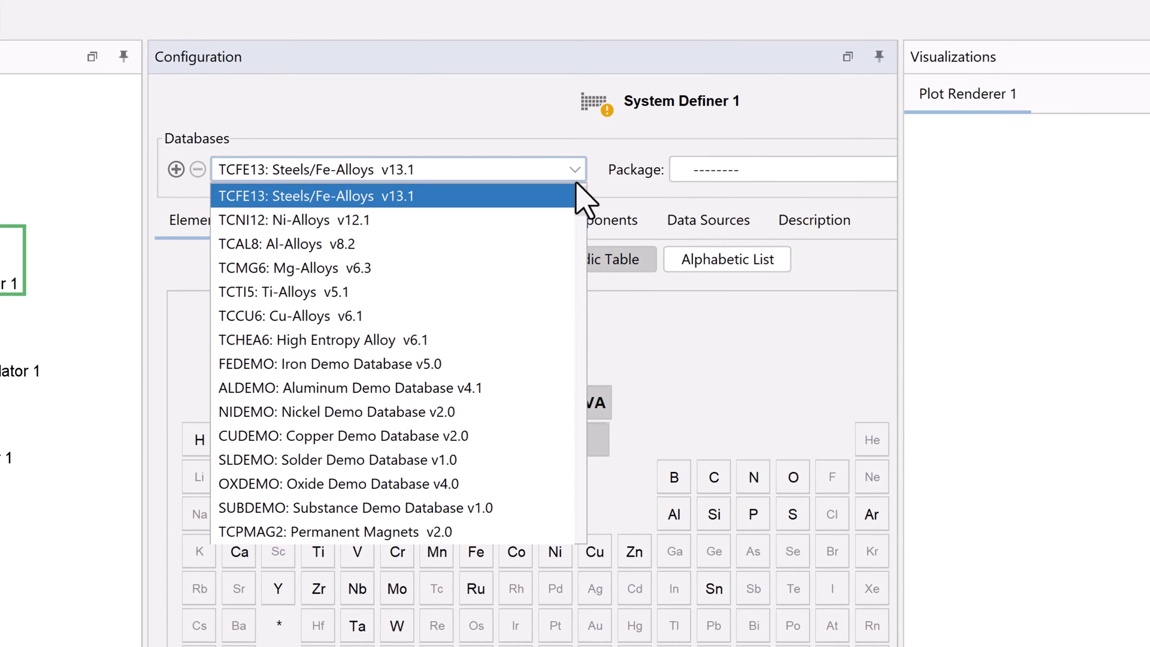
click(492, 367)
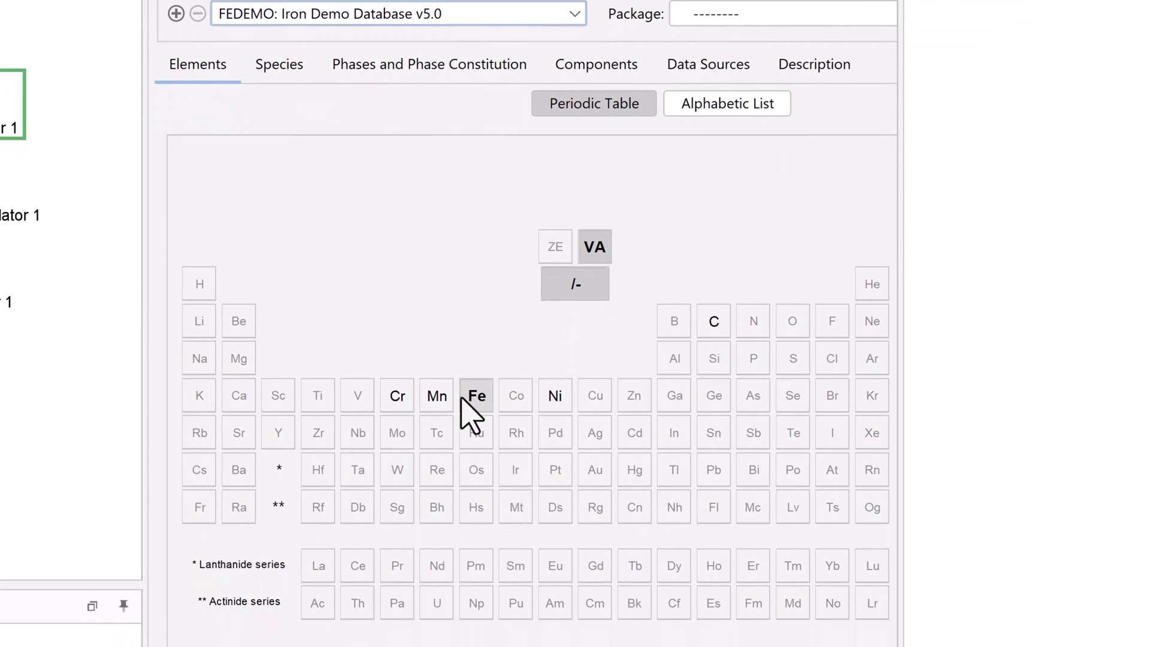
click(476, 396)
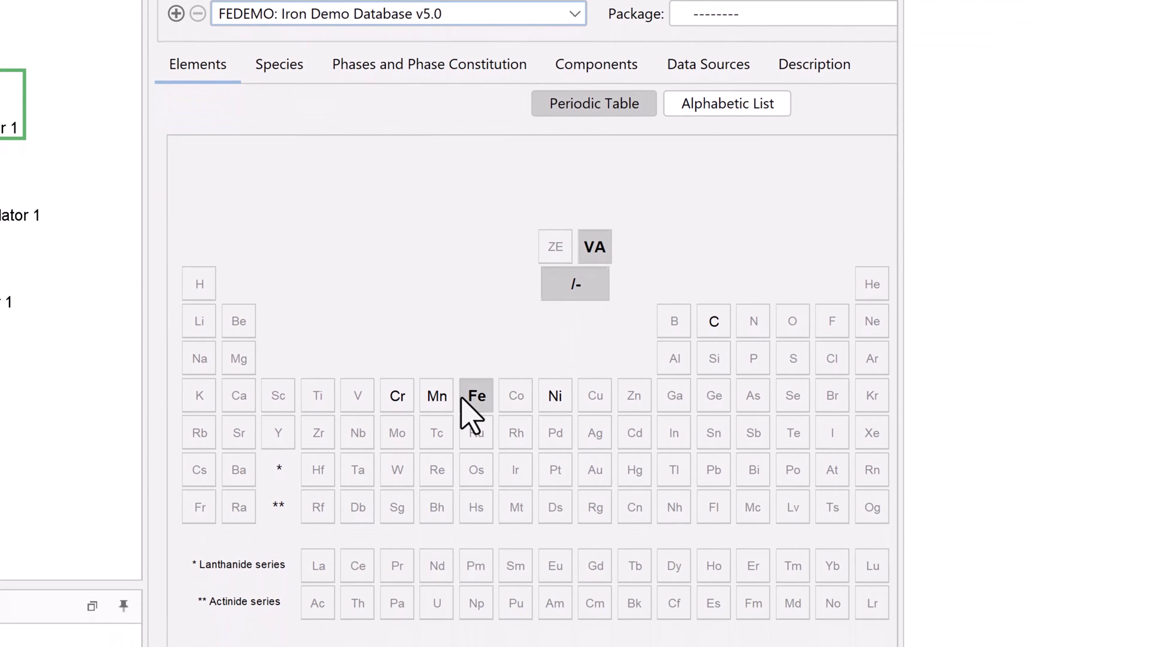
click(712, 321)
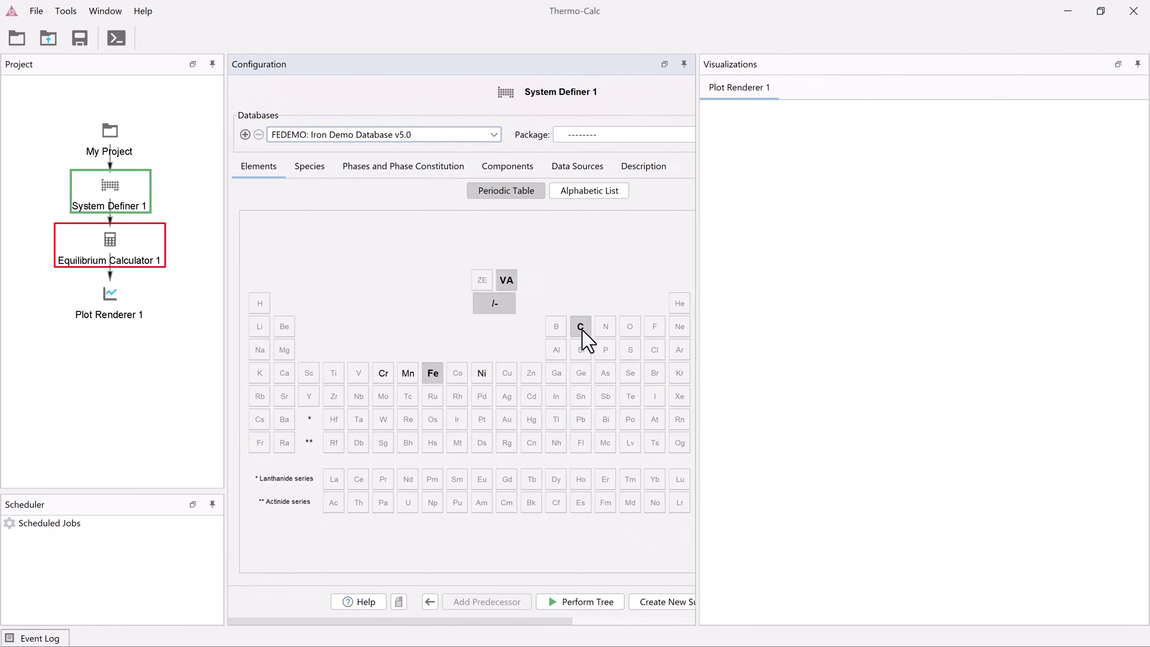
- In Equilibrium Calculator 1's conditions, set carbon to 0.1 mass percent
click(151, 267)
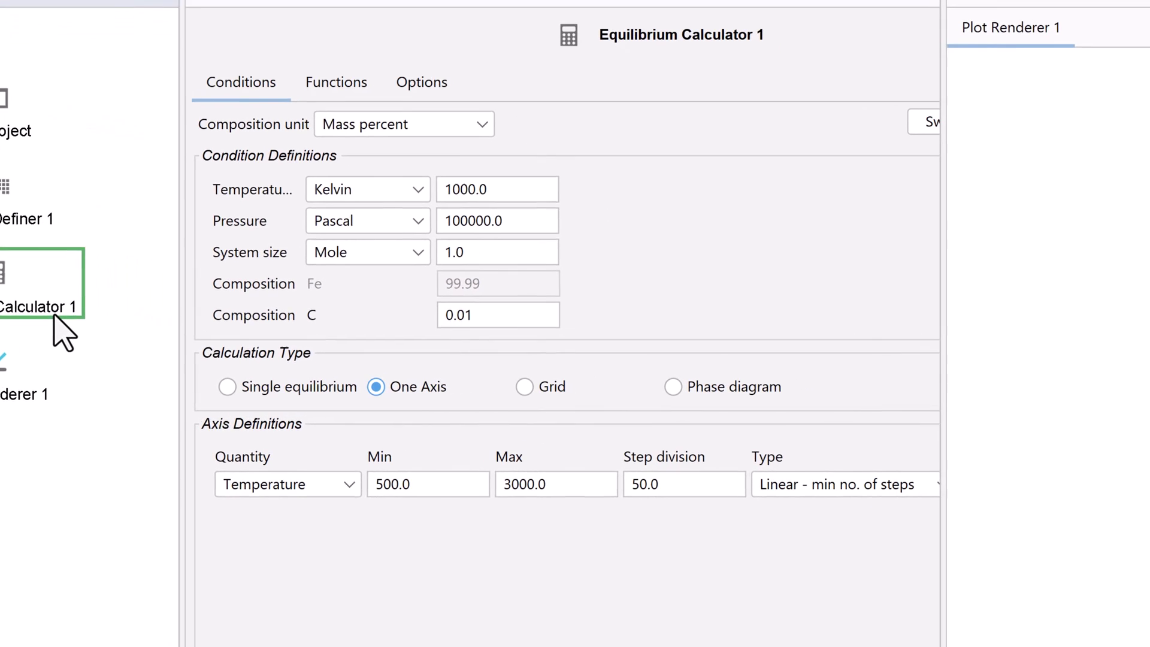
double_click(503, 313)
text(0)
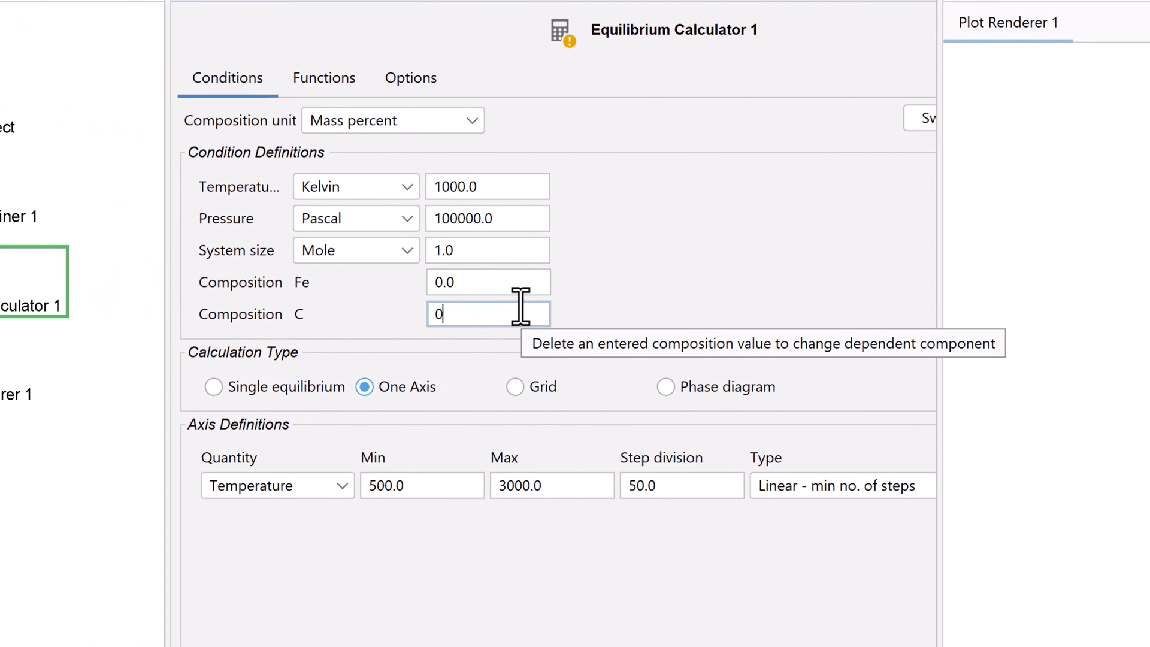
text(.1)
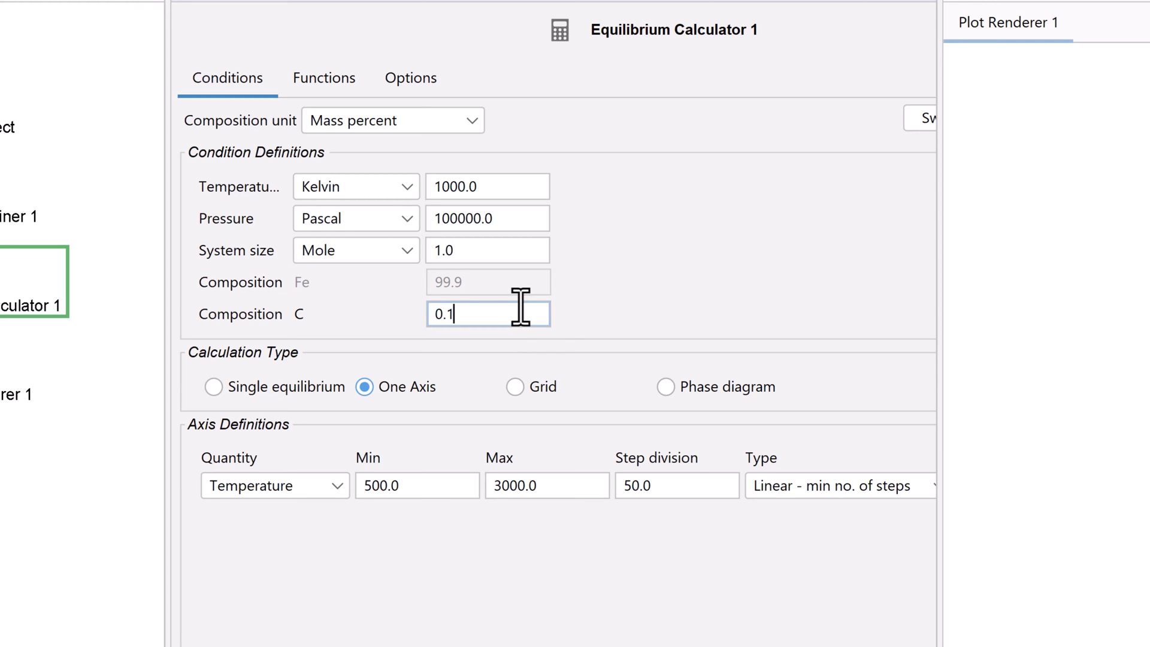
- Review the unit choices, keeping pressure in pascals and composition in mass percent
click(403, 189)
click(409, 219)
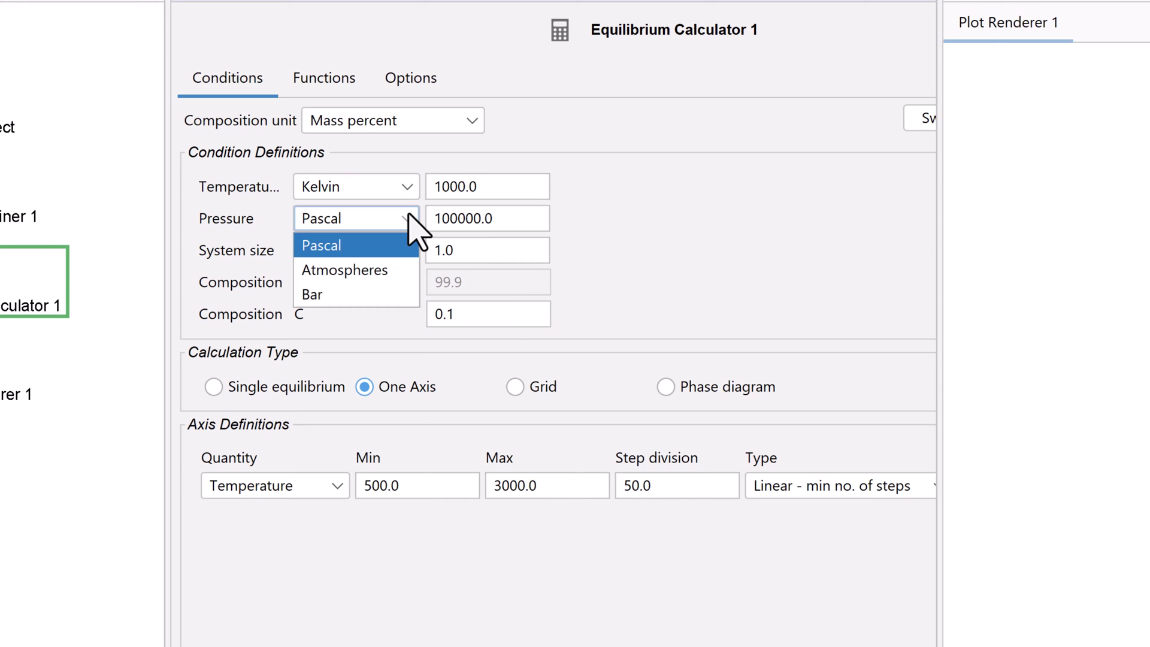
click(409, 218)
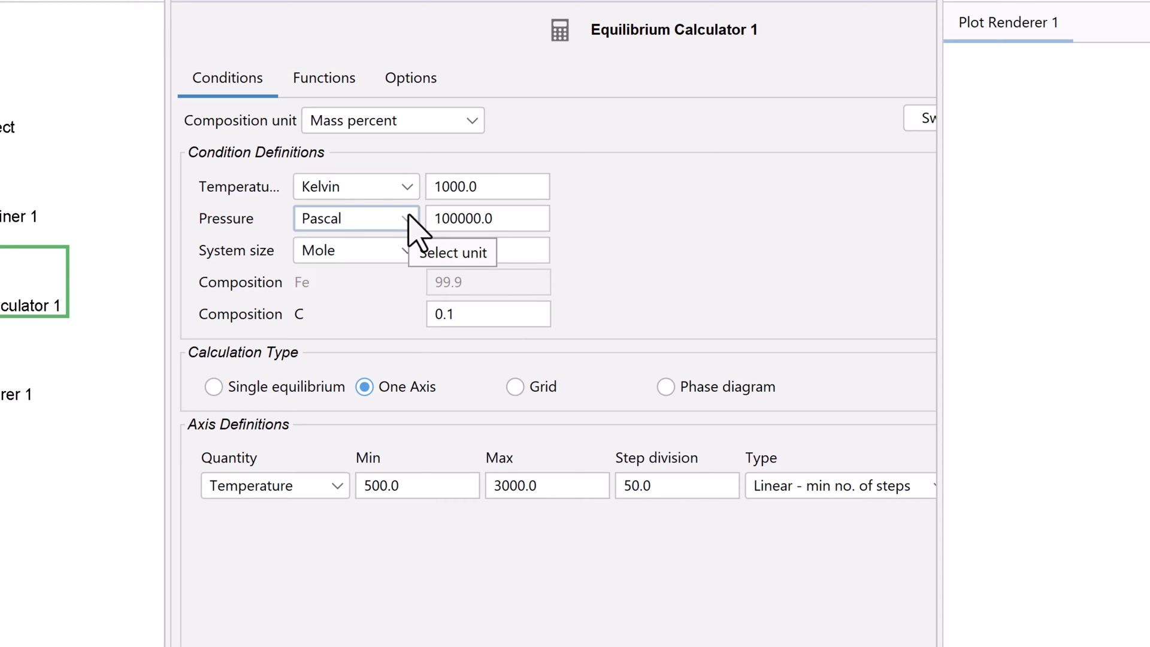
click(474, 122)
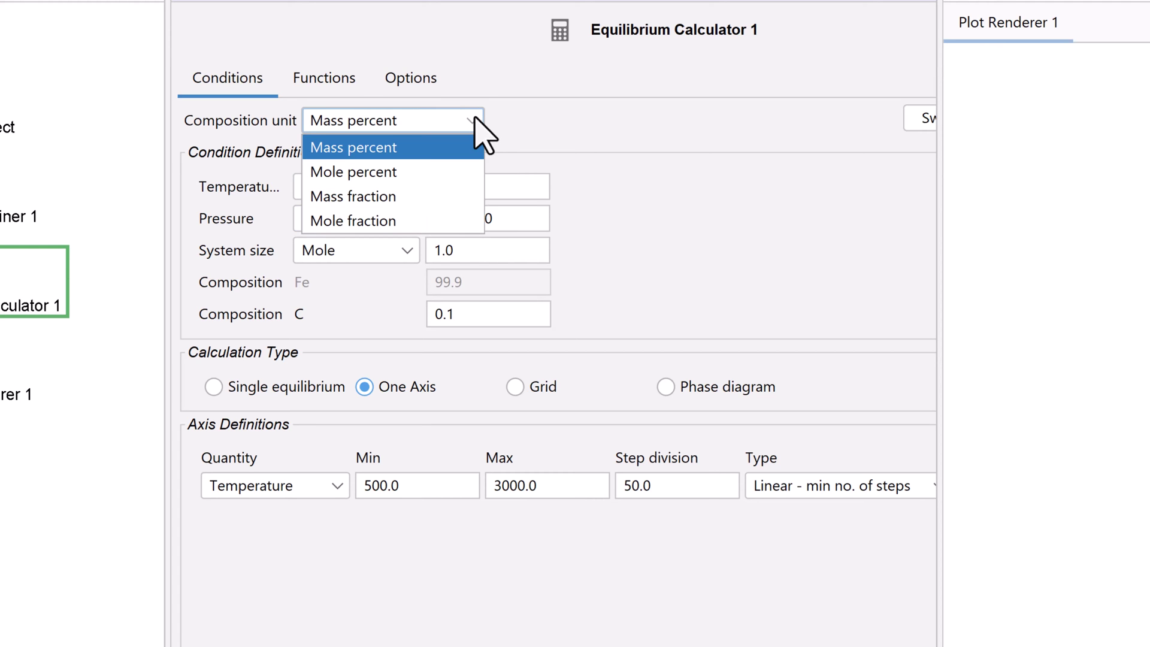
click(476, 122)
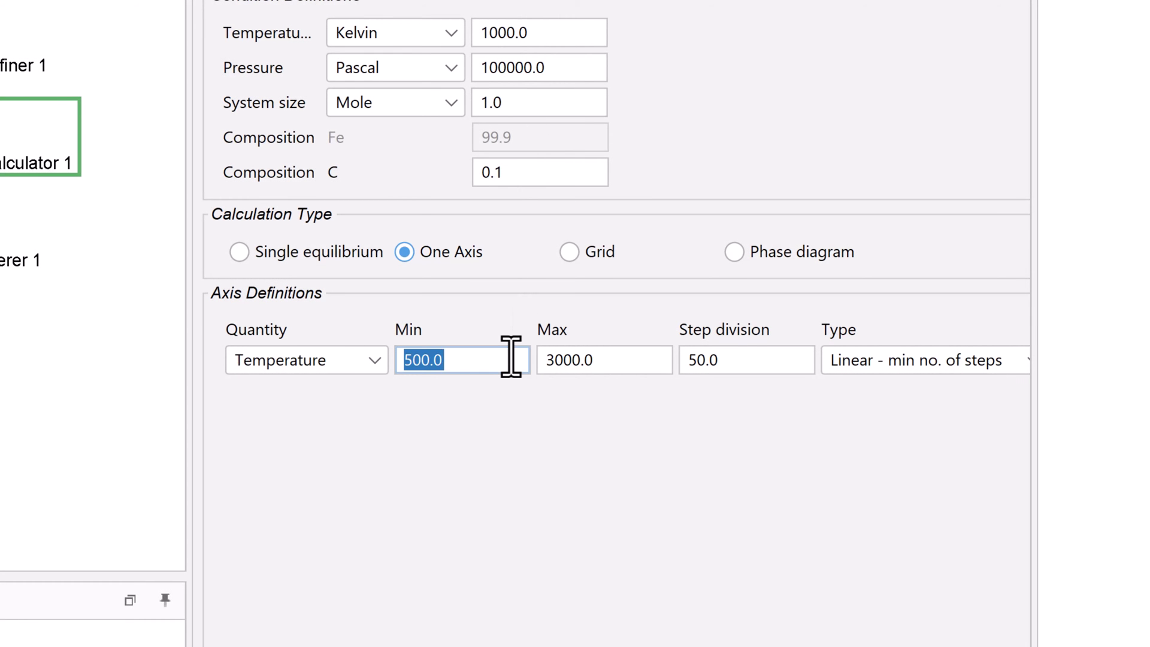
- Set the temperature axis maximum to 2000 K, keeping Temperature as the stepped quantity
double_click(552, 361)
text(2000)
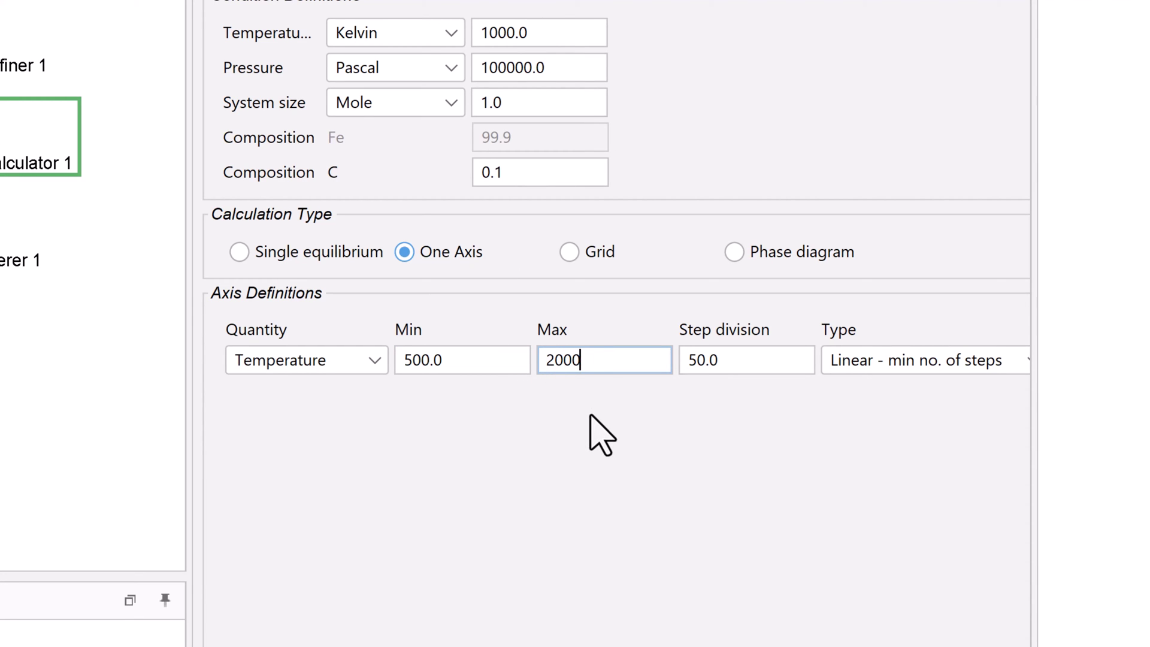
click(374, 361)
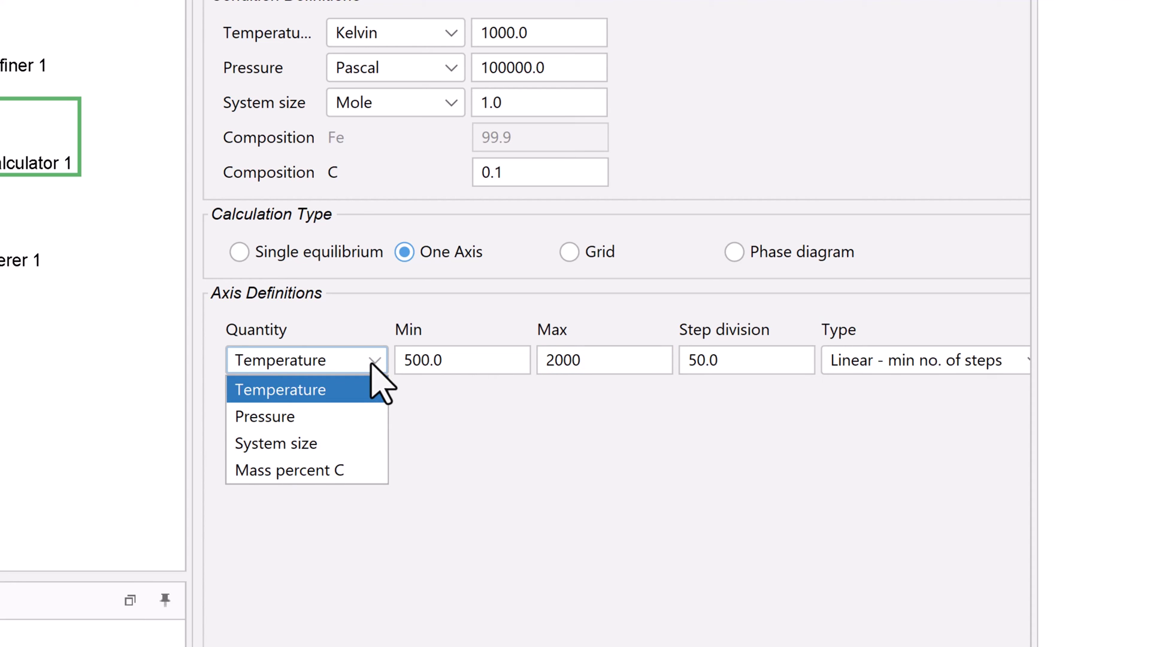
click(373, 363)
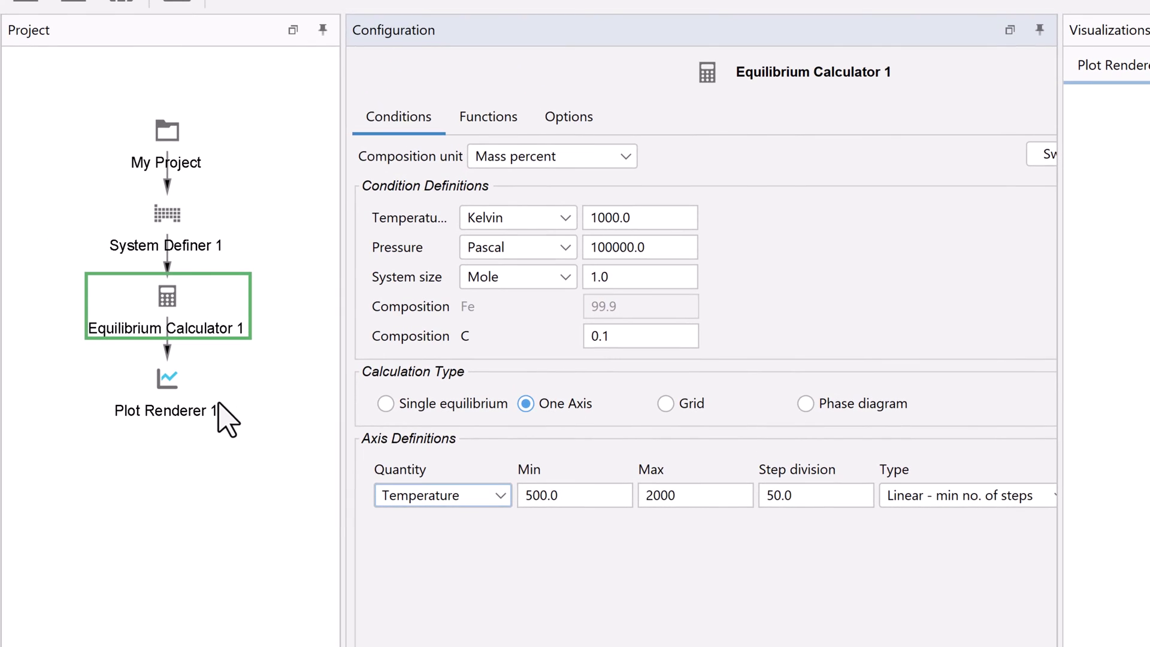
- In Plot Renderer 1, switch the X and Y axis limits to manual and edit the X upper limit
click(205, 409)
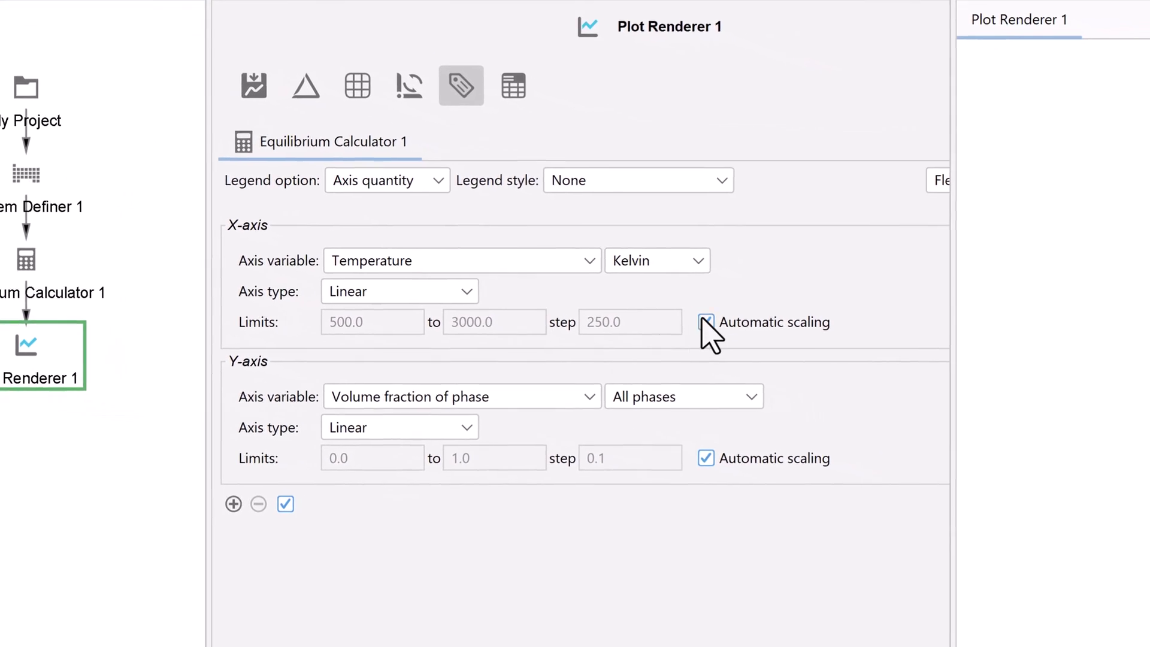
click(706, 321)
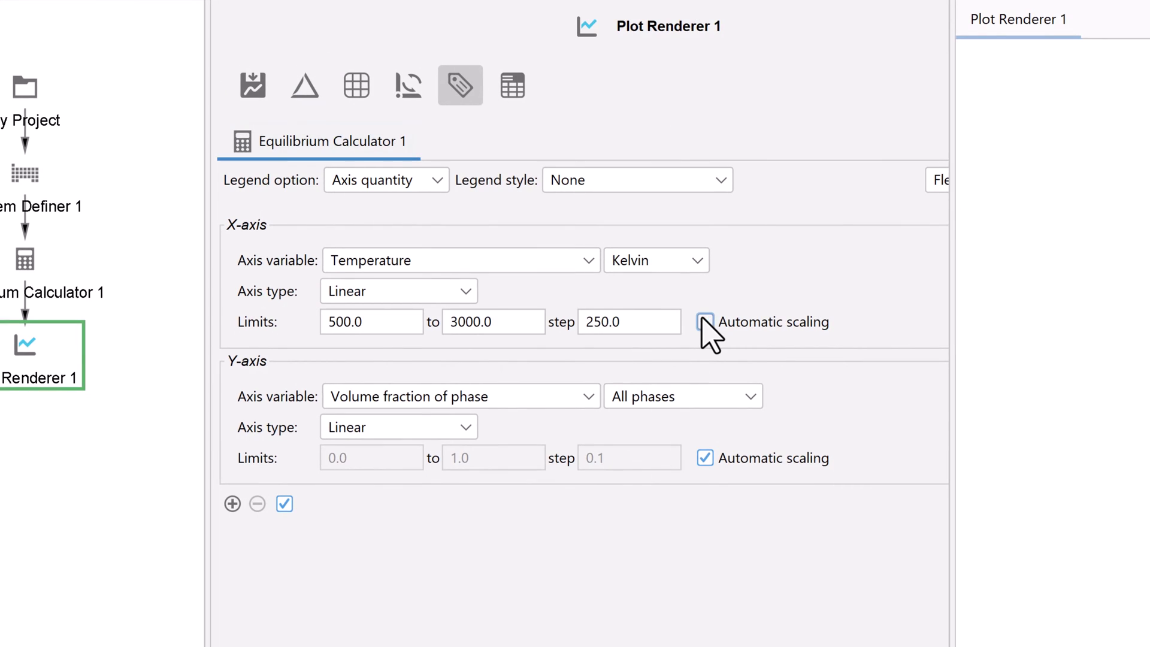
click(705, 458)
double_click(468, 322)
text(2000)
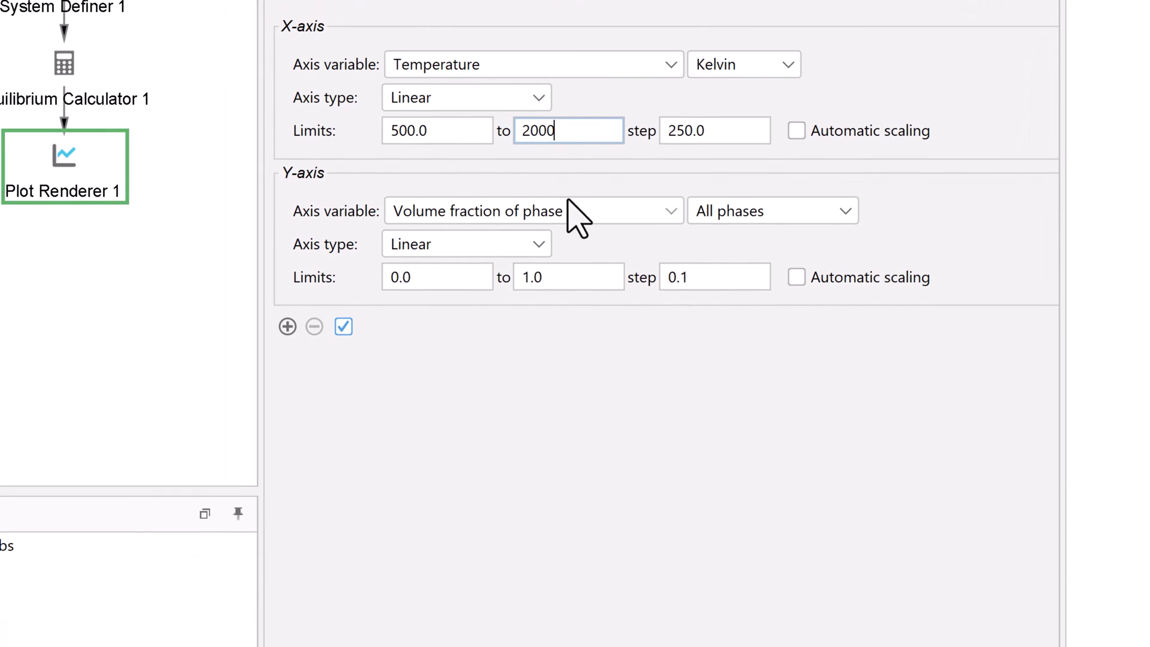
- Set the Y-axis variable to Amount of phase instead of volume fraction
click(575, 212)
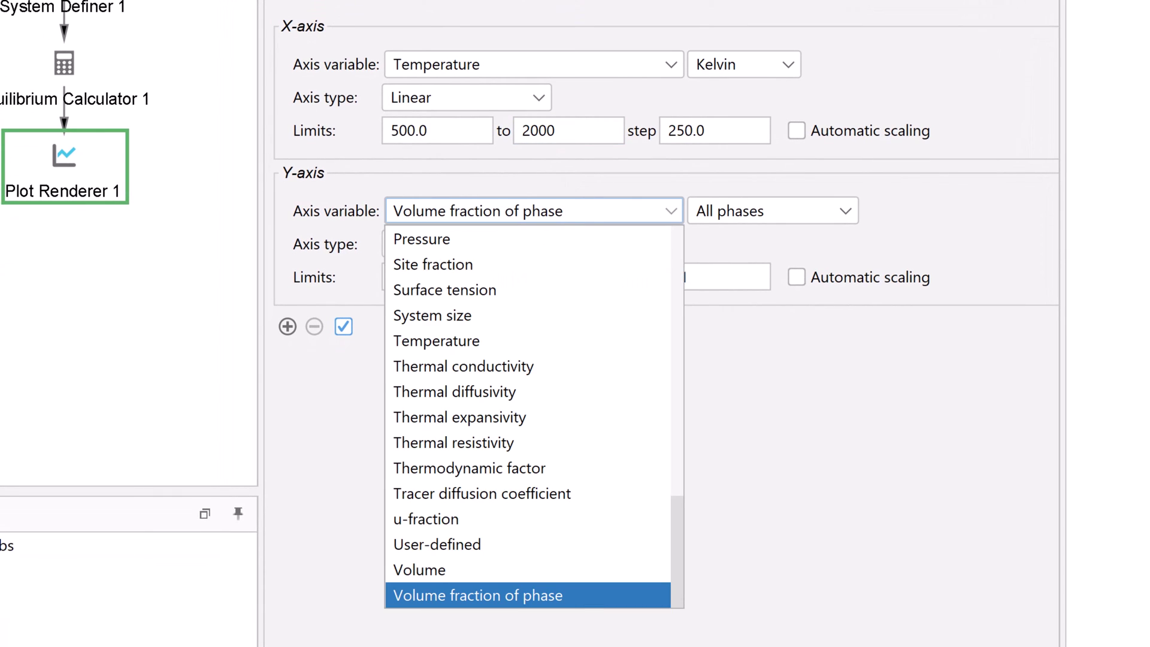
scroll(528, 413, up, 3)
scroll(529, 414, up, 3)
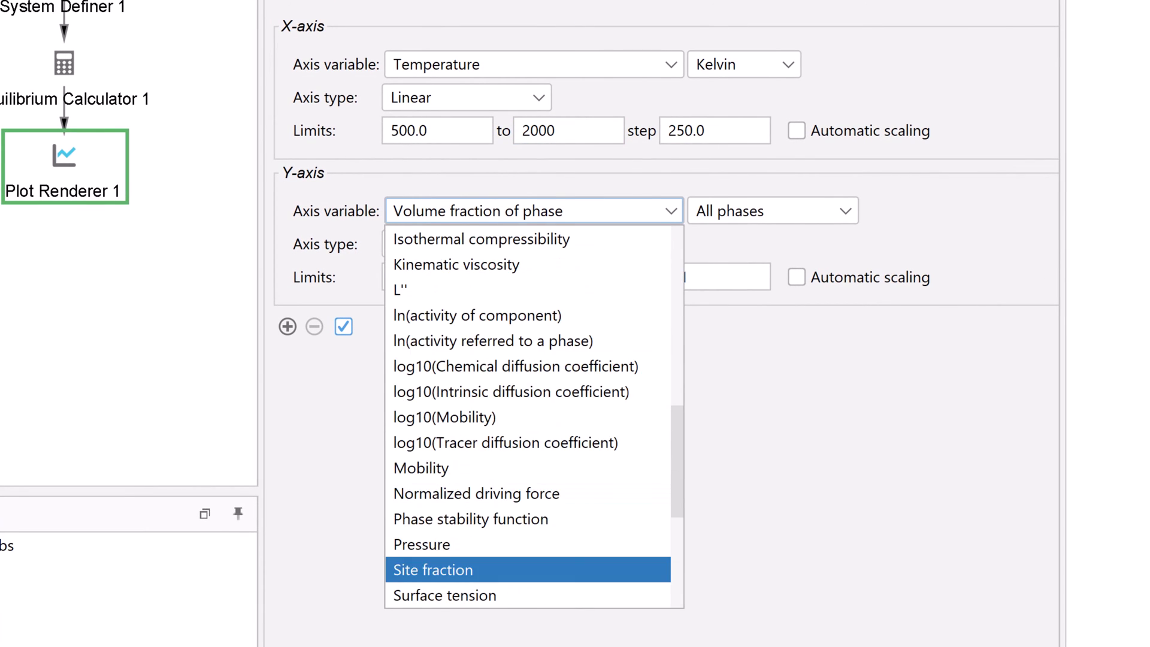
scroll(528, 413, up, 5)
scroll(528, 413, up, 5)
scroll(528, 413, up, 3)
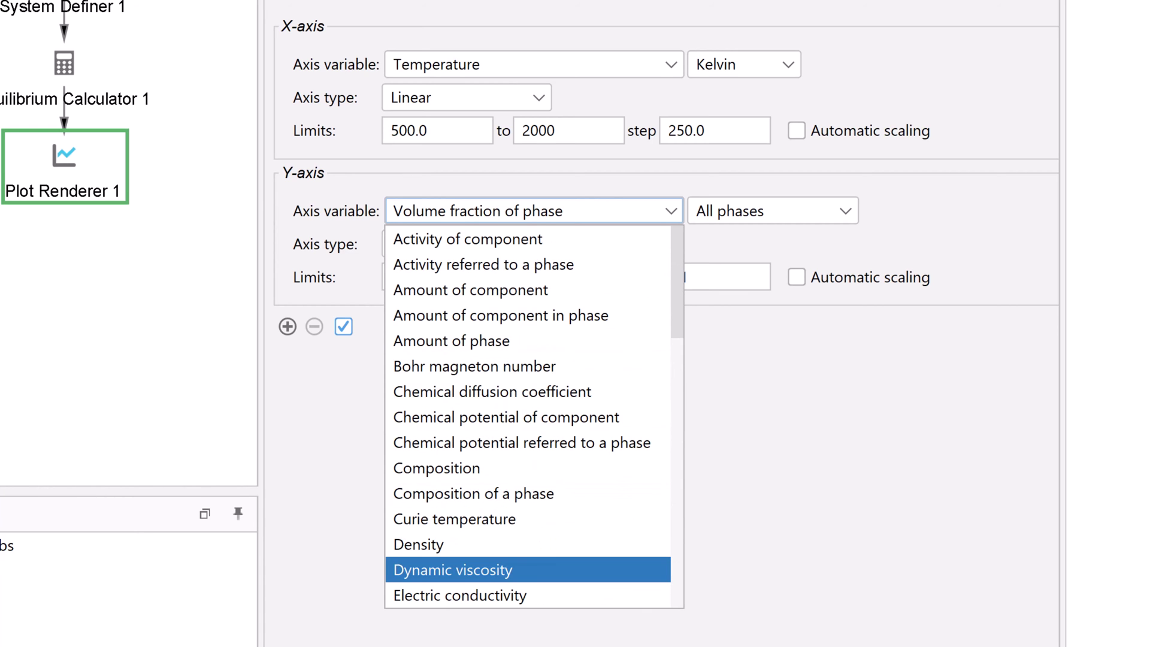
click(565, 345)
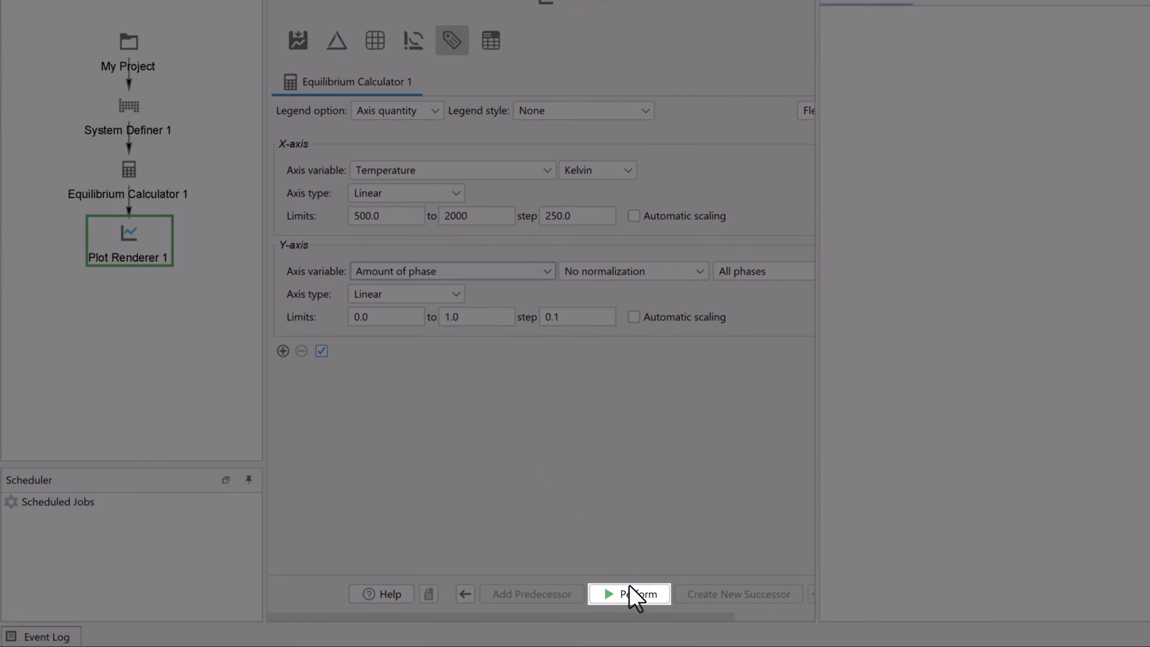
- Perform the tree to compute and draw the phase-amount plot for Fe-0.1C over 500–2000 K
click(628, 593)
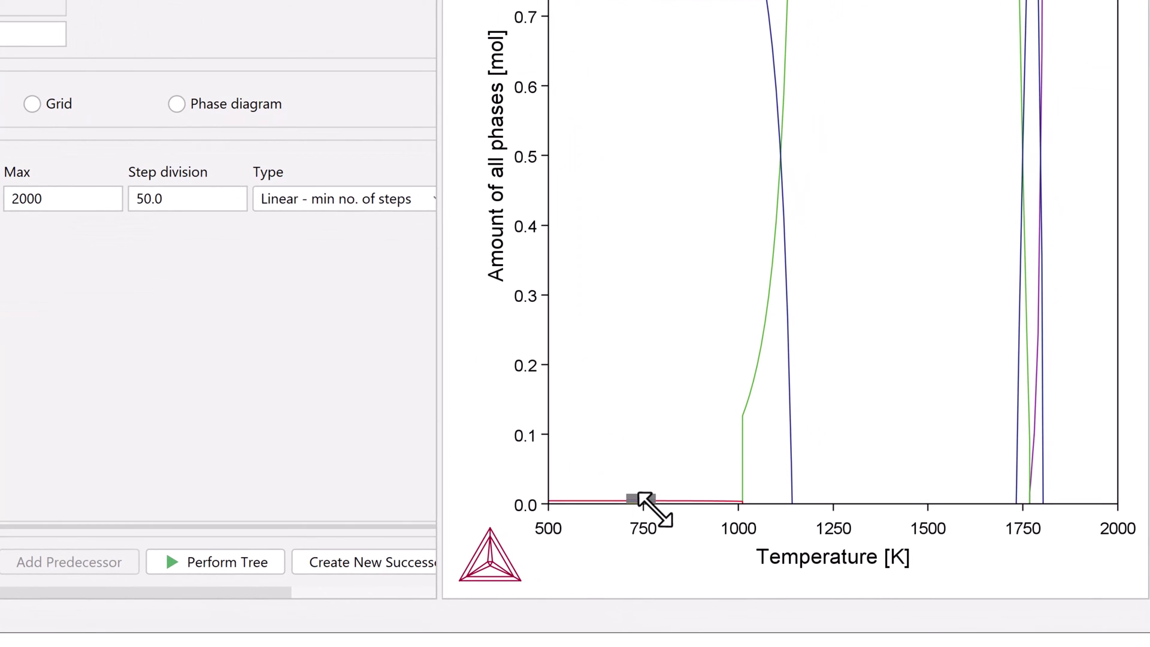
- Zoom into the curves near 750 K and amount 1.0, then move the legend inside the plot
drag(645, 501, 660, 513)
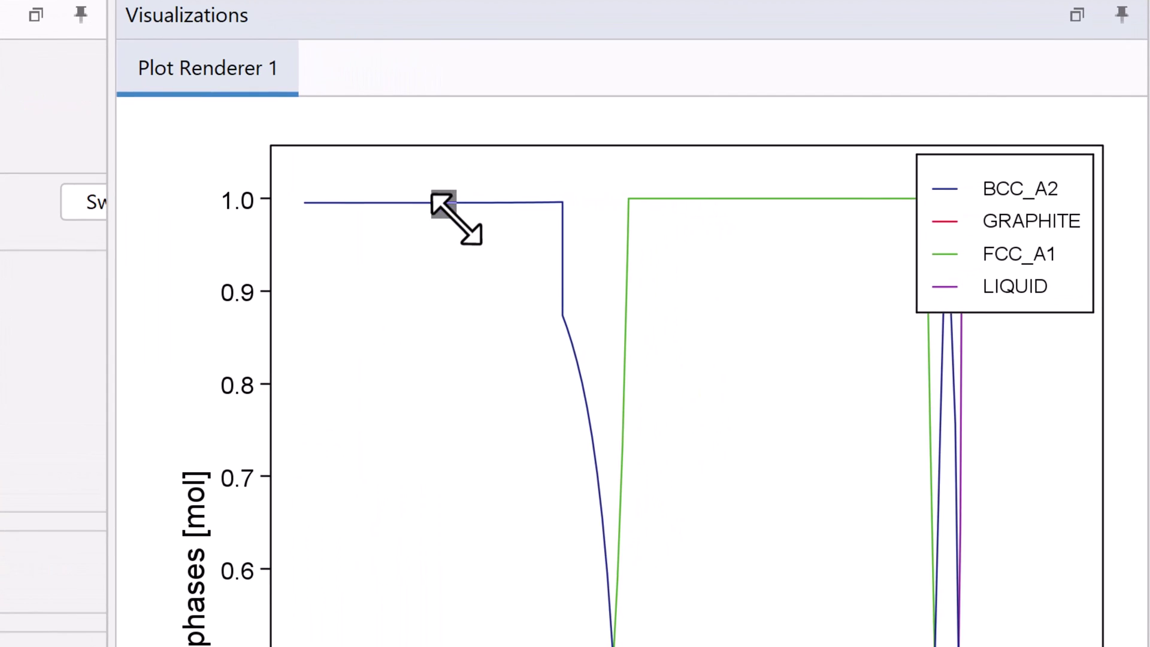
click(445, 205)
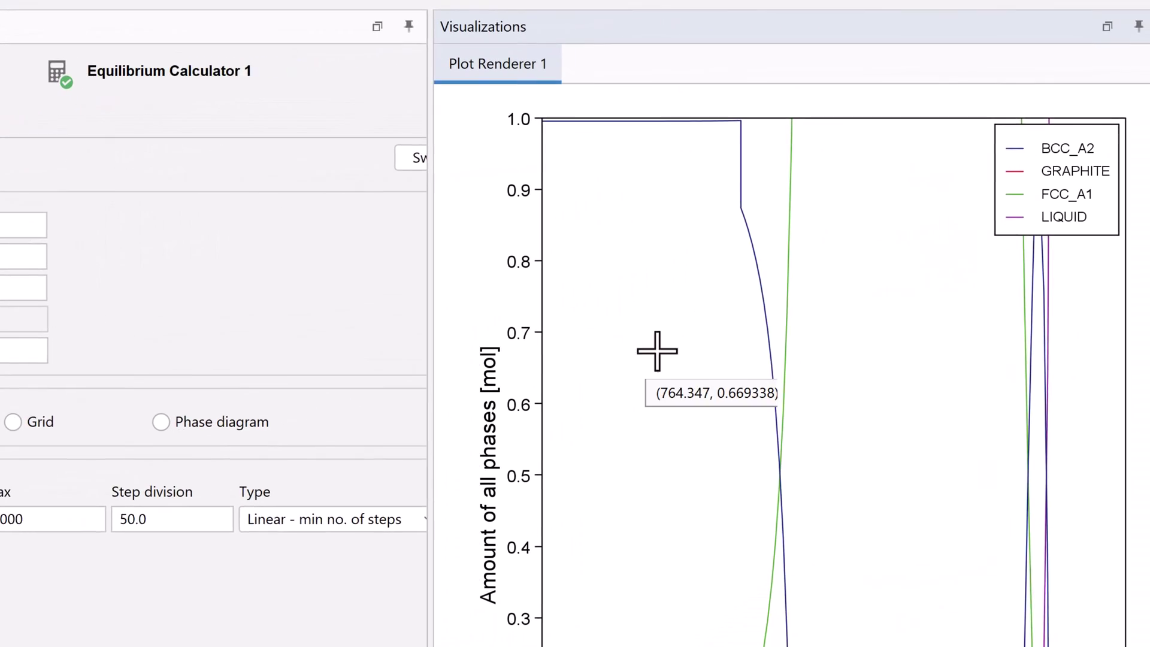
drag(1033, 243, 876, 309)
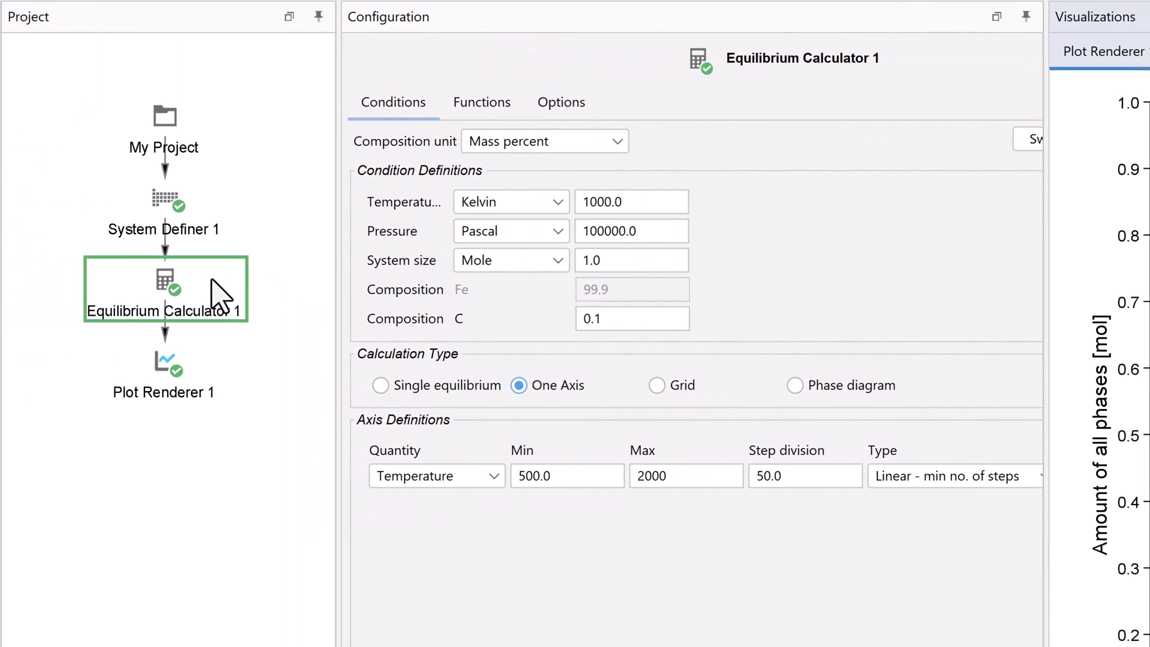
- Add Table Renderer 1 after the calculator with its second column showing Amount of phase
right_click(208, 286)
mouse_move(310, 295)
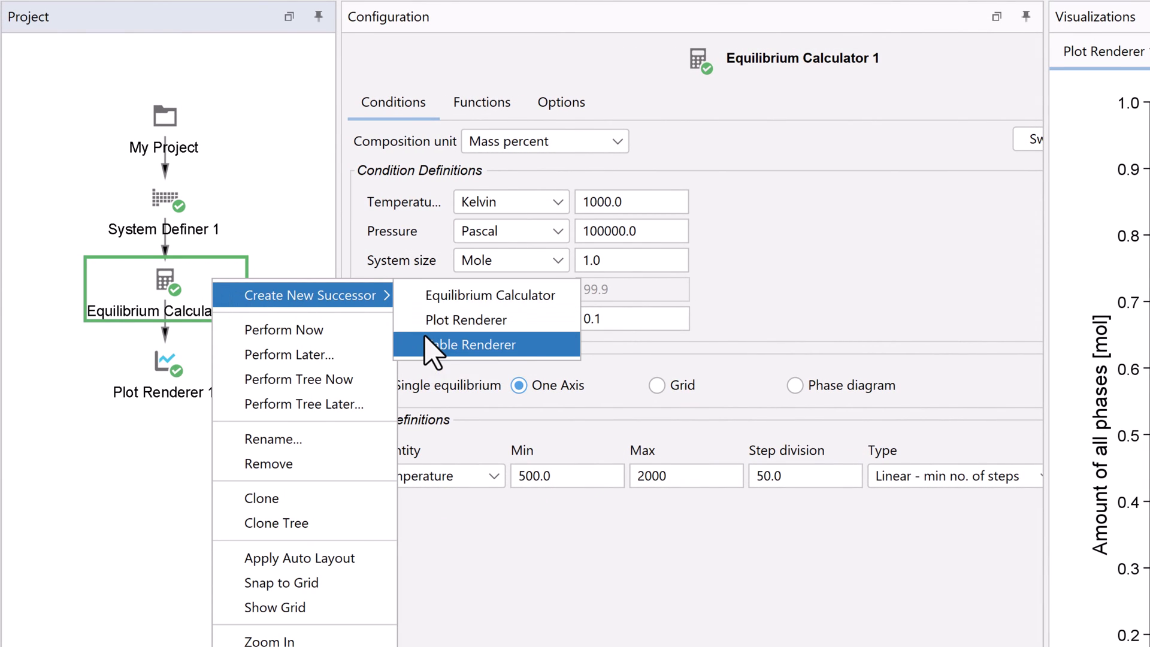
click(469, 344)
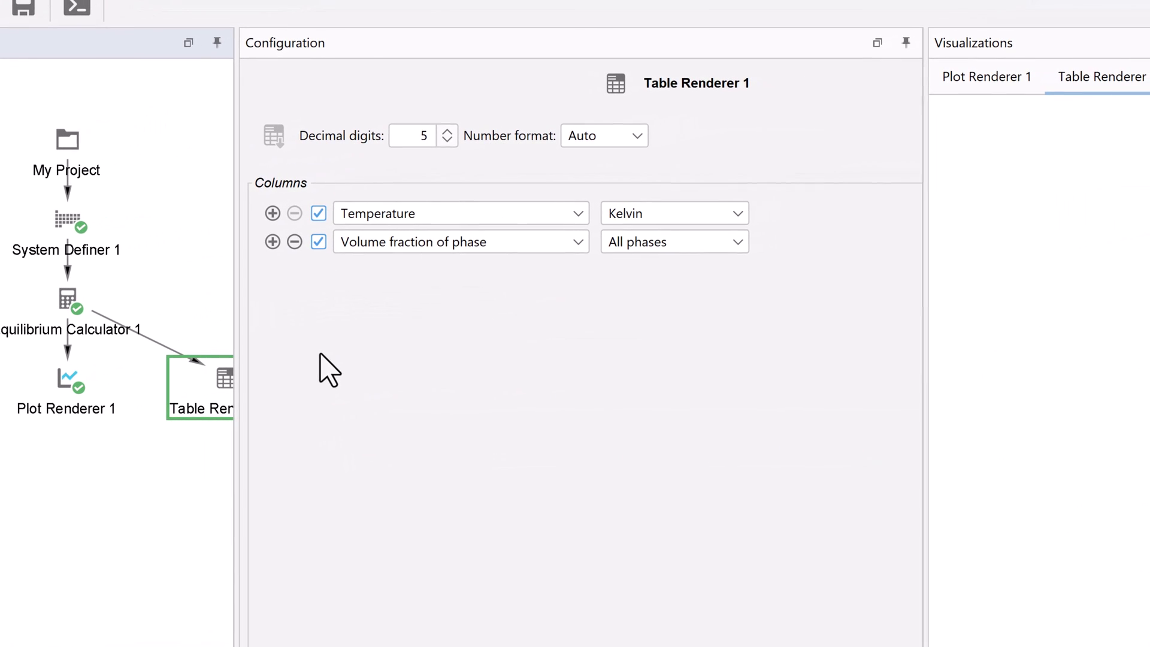
click(453, 242)
scroll(467, 333, up, 8)
scroll(467, 332, up, 5)
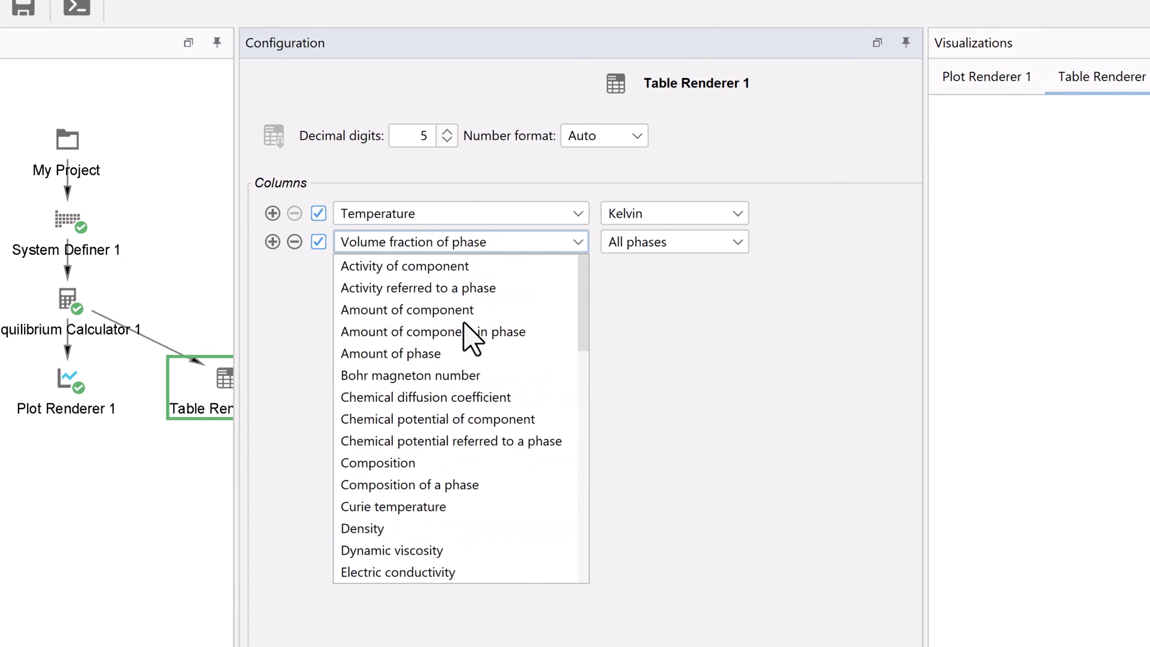
click(453, 353)
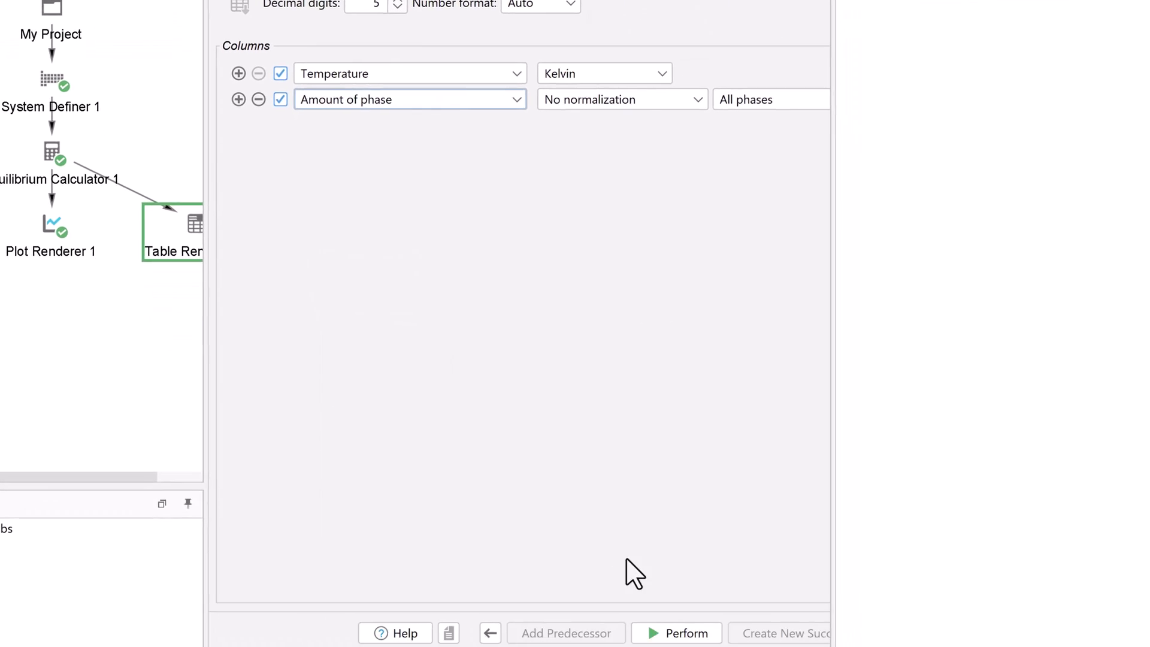
- Perform to fill the table, compare it with the plot, and check the table's export options
click(659, 589)
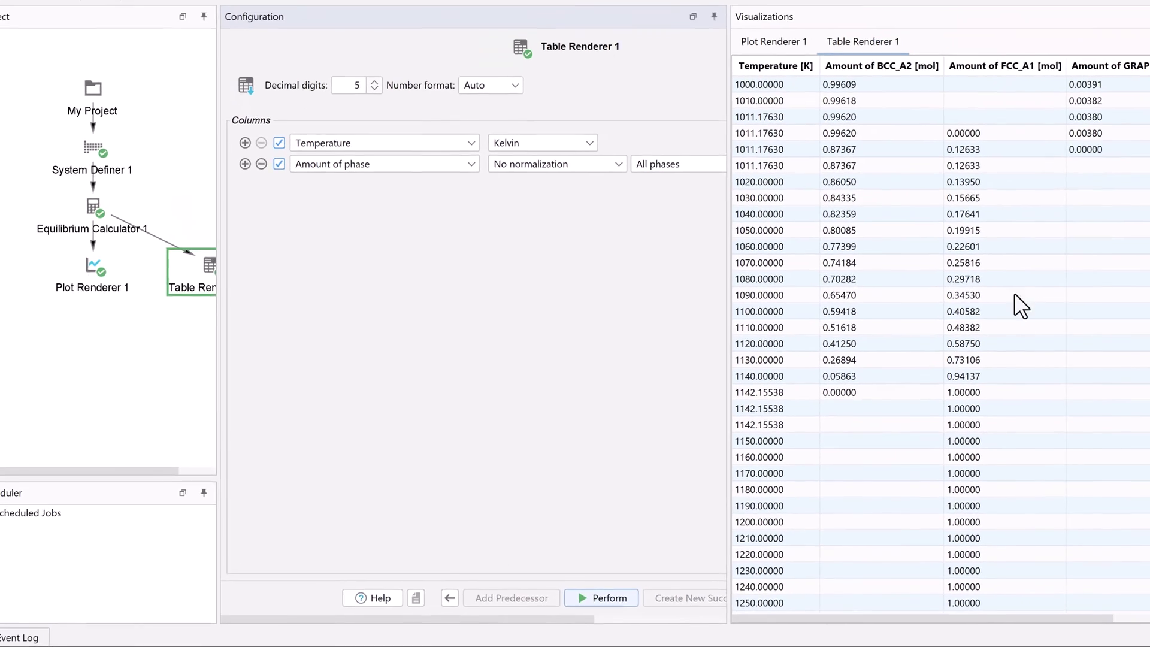
drag(1143, 193, 1145, 550)
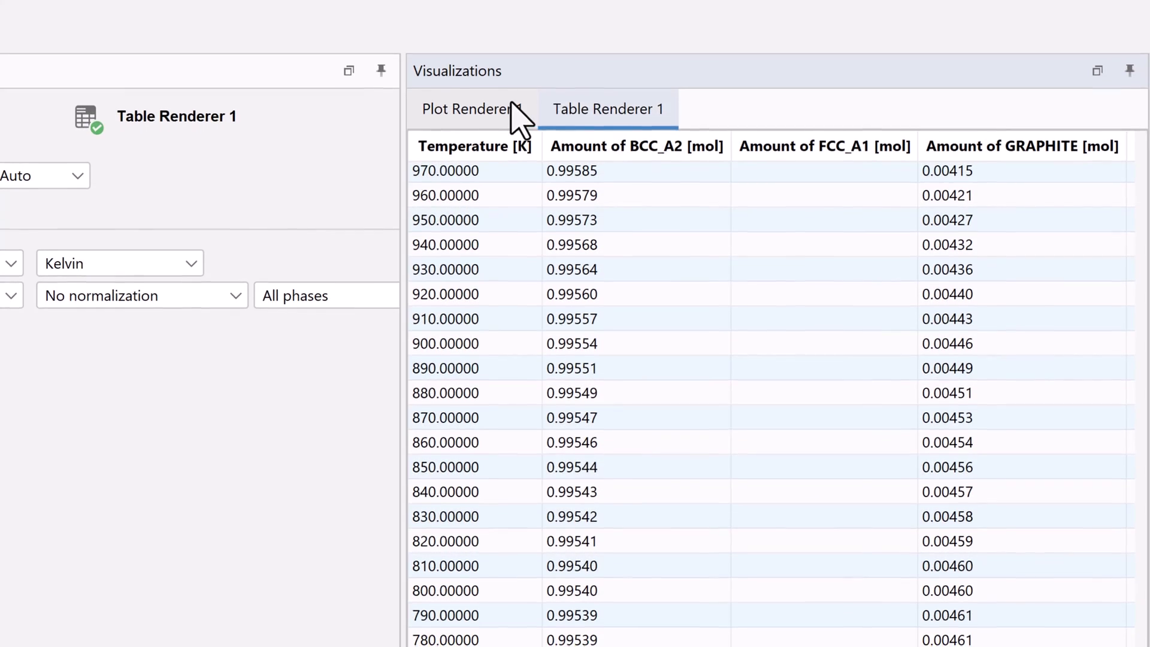
click(512, 108)
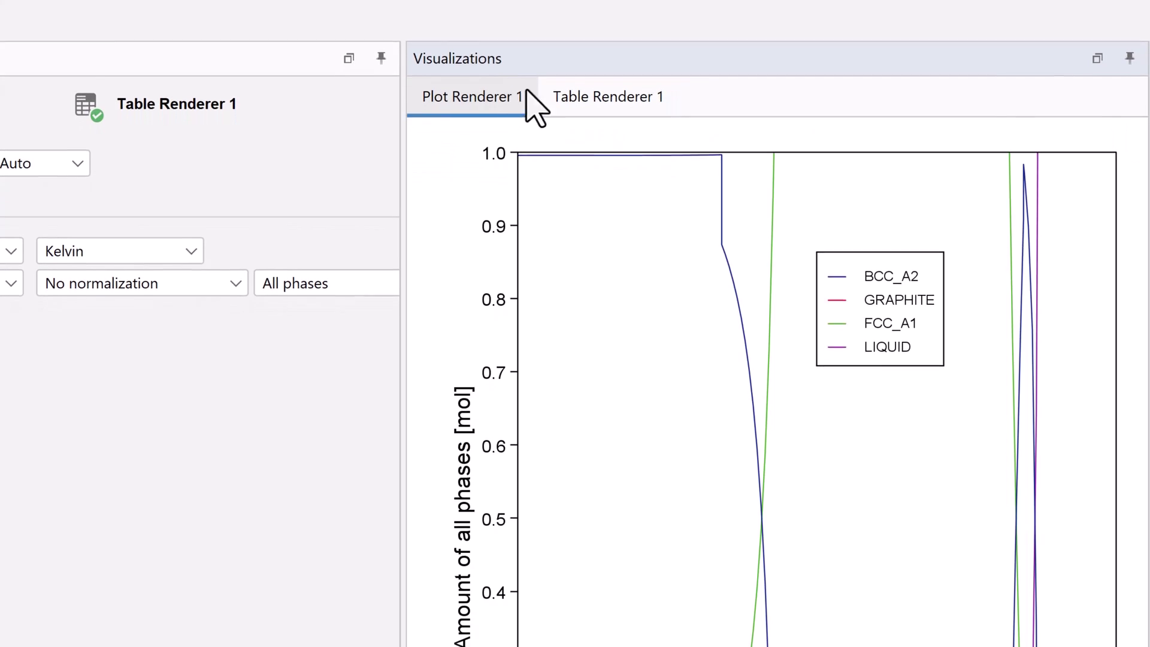
click(564, 86)
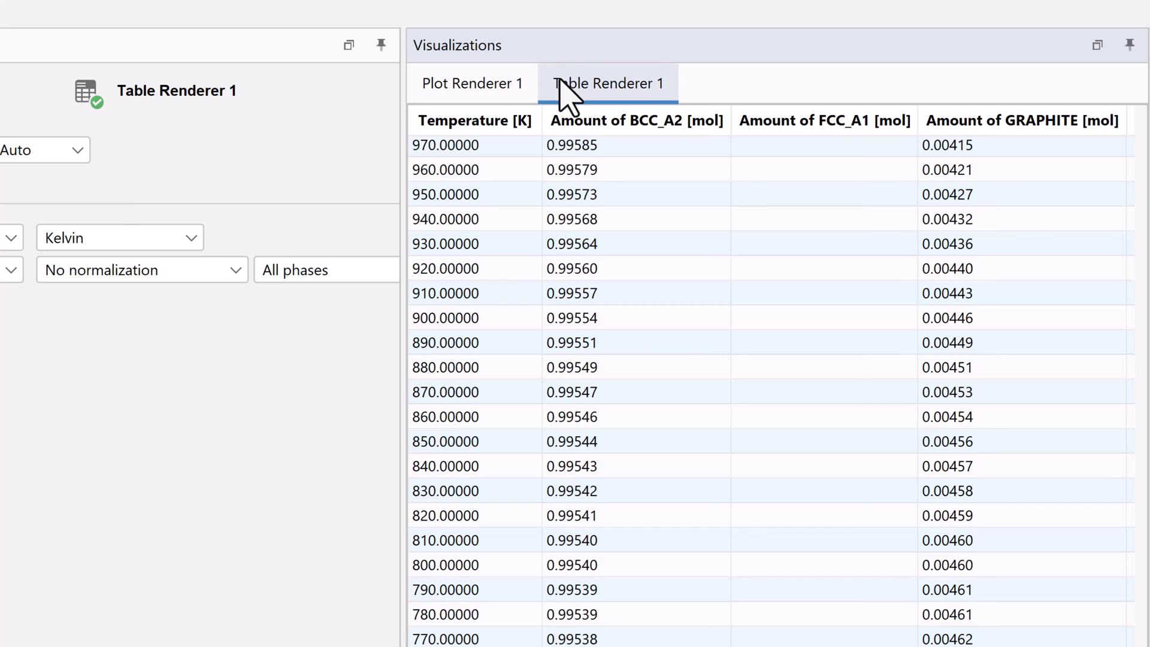
right_click(670, 316)
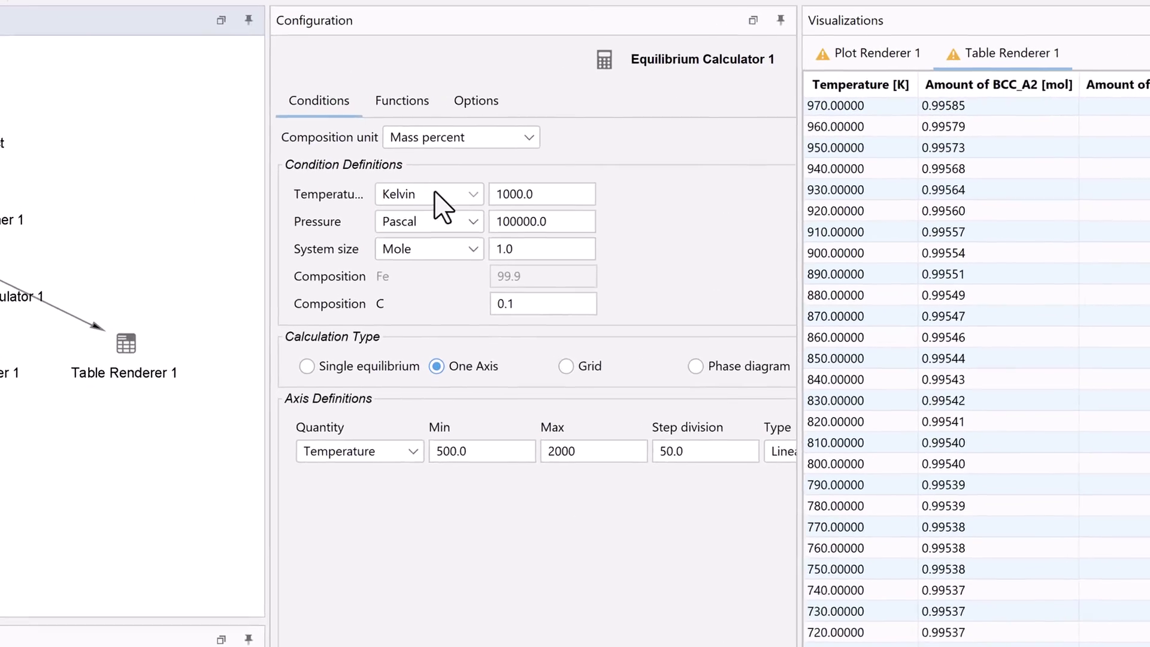
- Set Equilibrium Calculator 1's temperature unit to Celsius
click(391, 182)
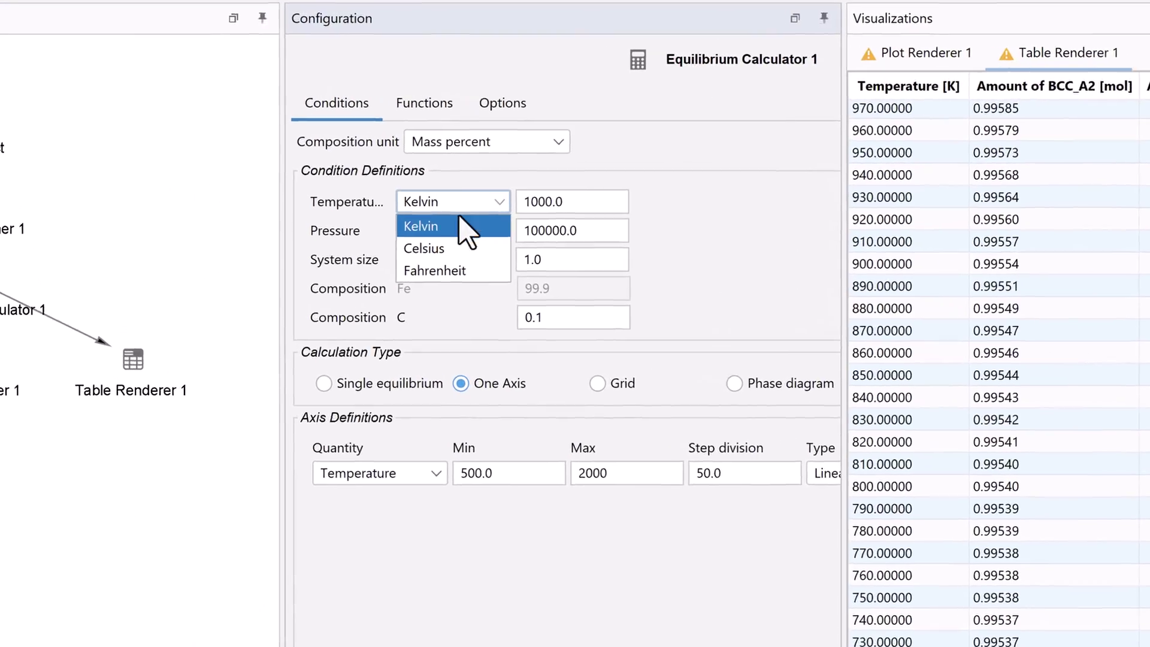
click(386, 215)
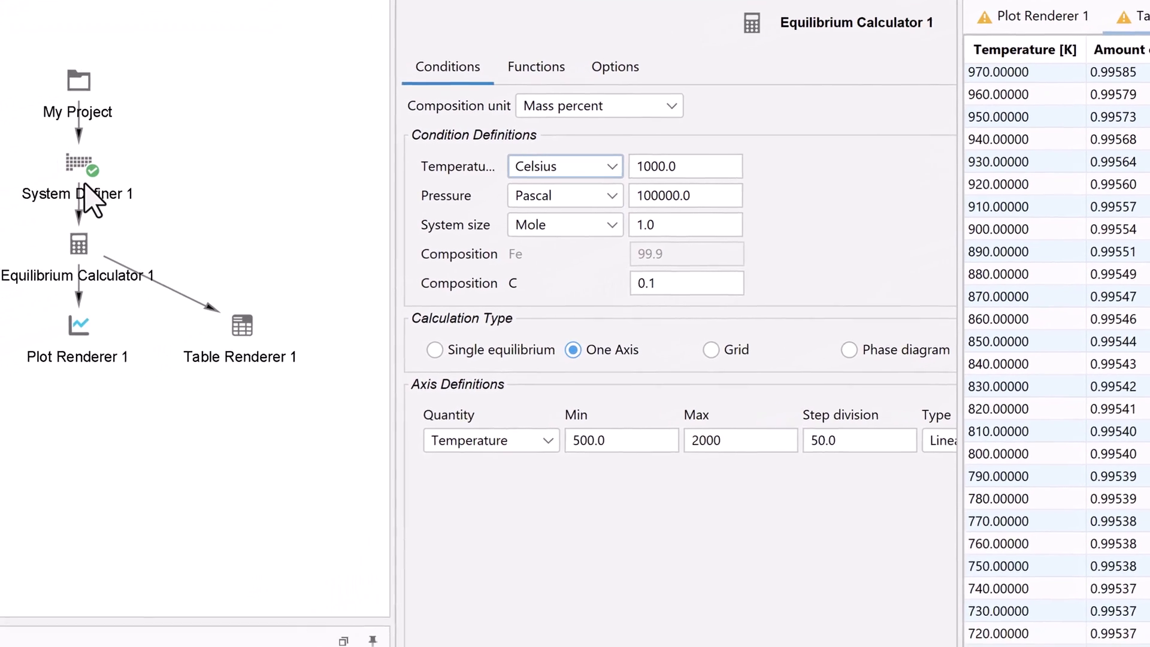
- Add Equilibrium Calculator 2 as a new successor of System Definer 1 and reposition it in the tree
click(129, 167)
right_click(160, 152)
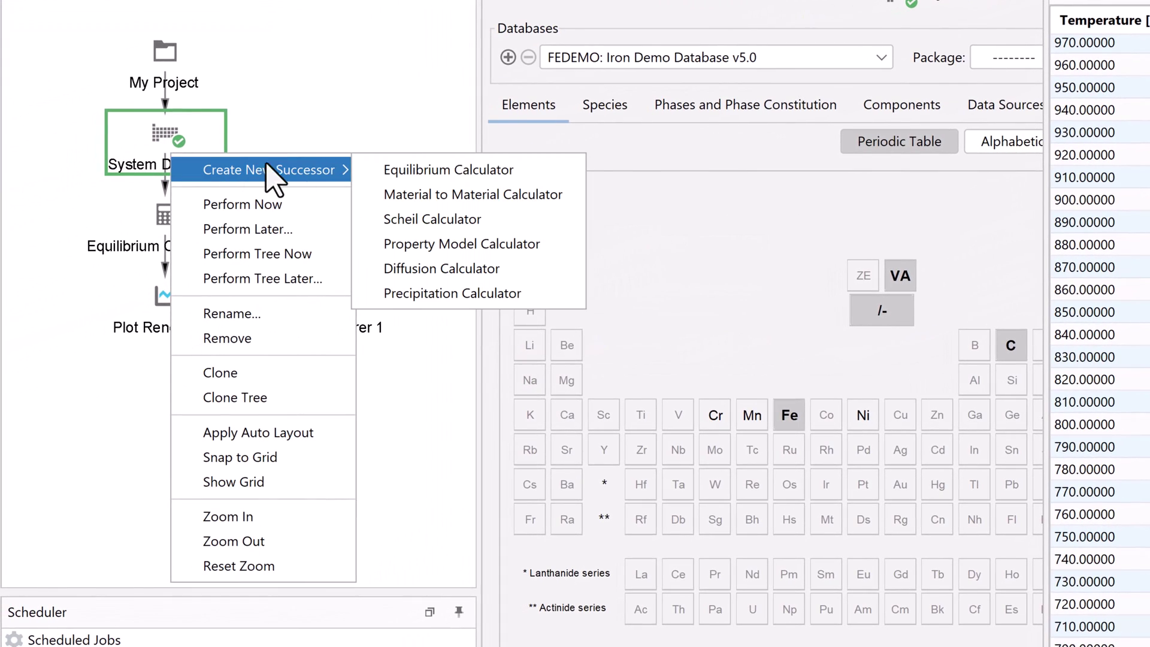
click(371, 176)
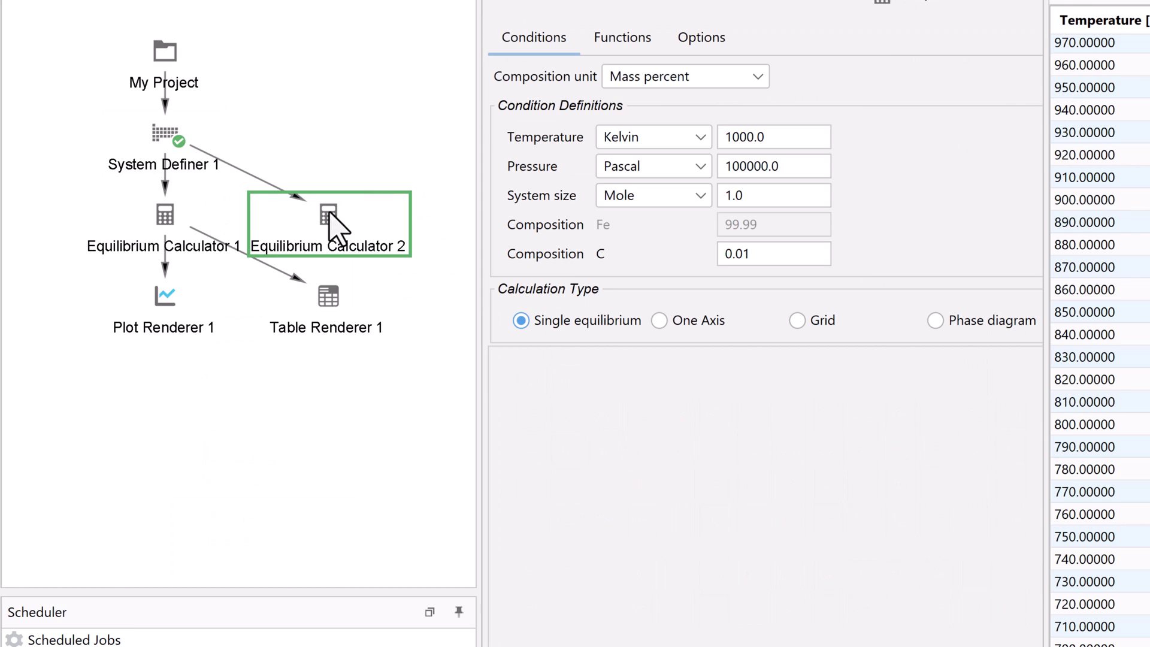
drag(337, 226, 324, 124)
- Add Plot Renderer 2 as a successor of Equilibrium Calculator 2
right_click(323, 125)
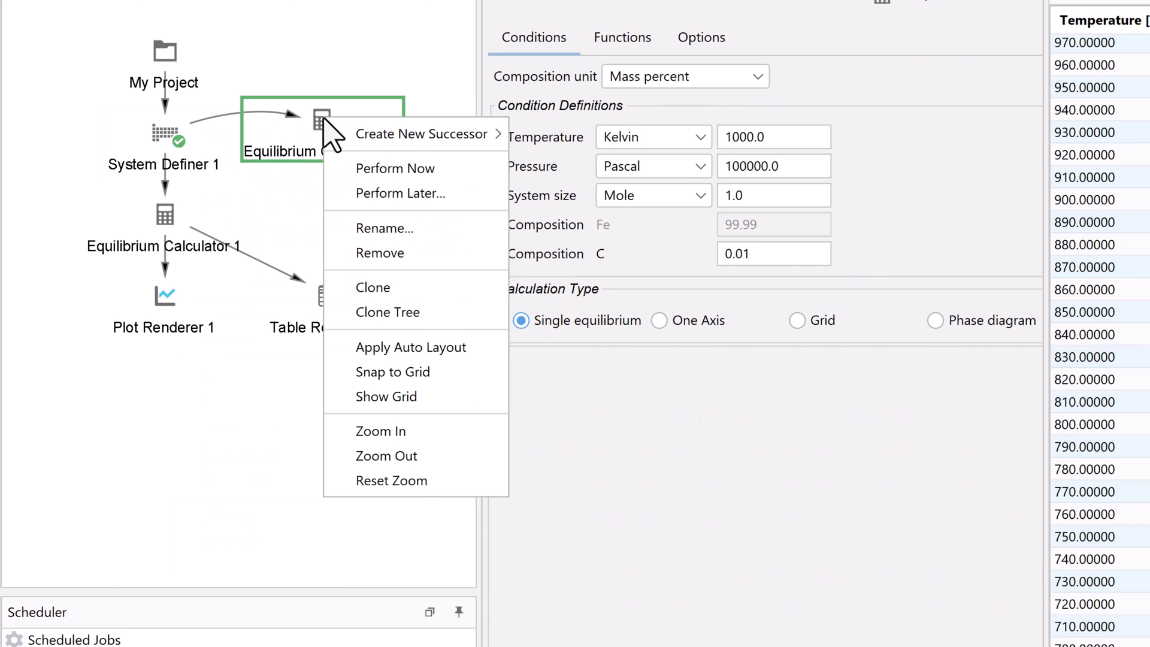
click(557, 158)
drag(410, 217, 396, 211)
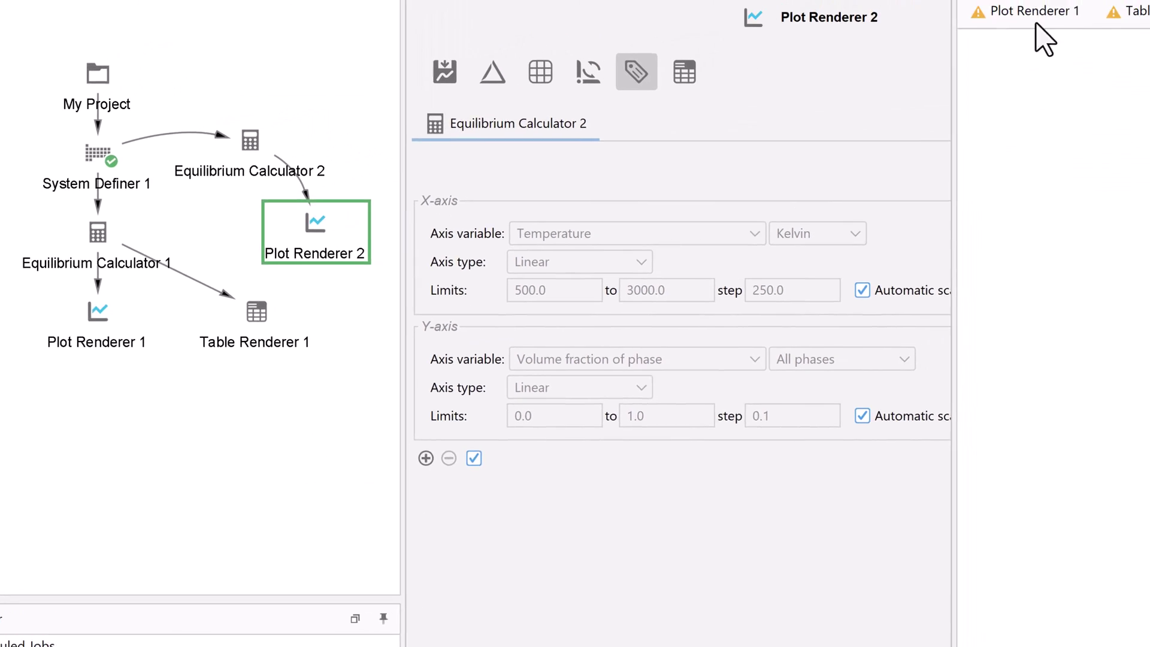
- Review the Table Renderer 1 results and the empty Plot Renderer 2 output
click(722, 109)
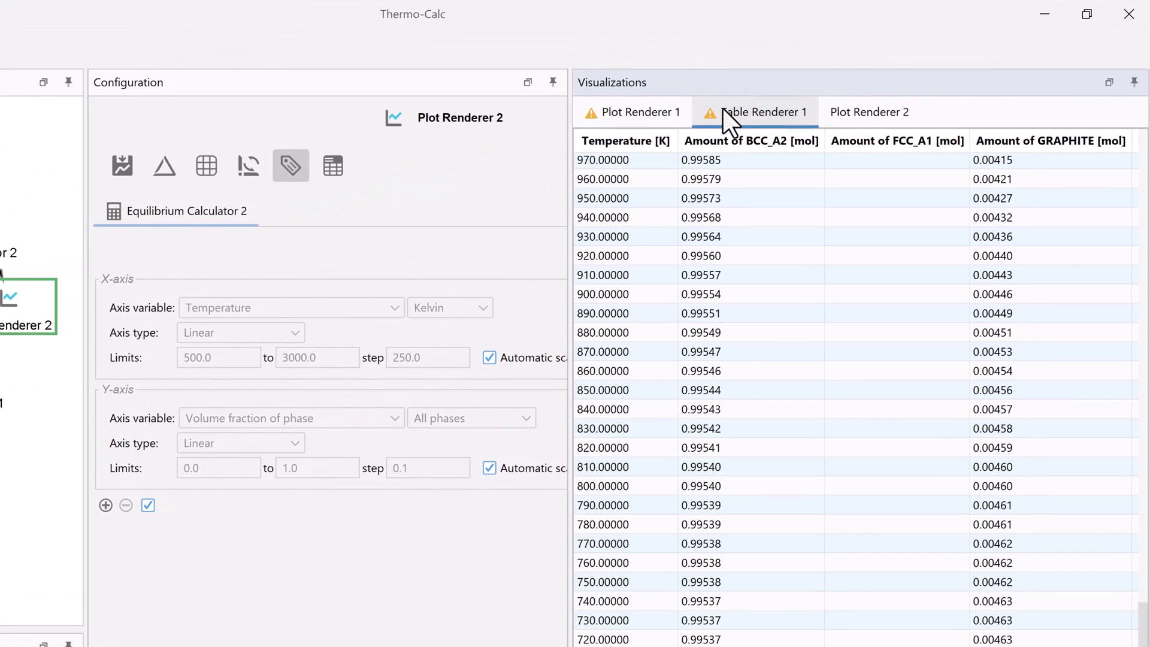
click(840, 112)
click(766, 114)
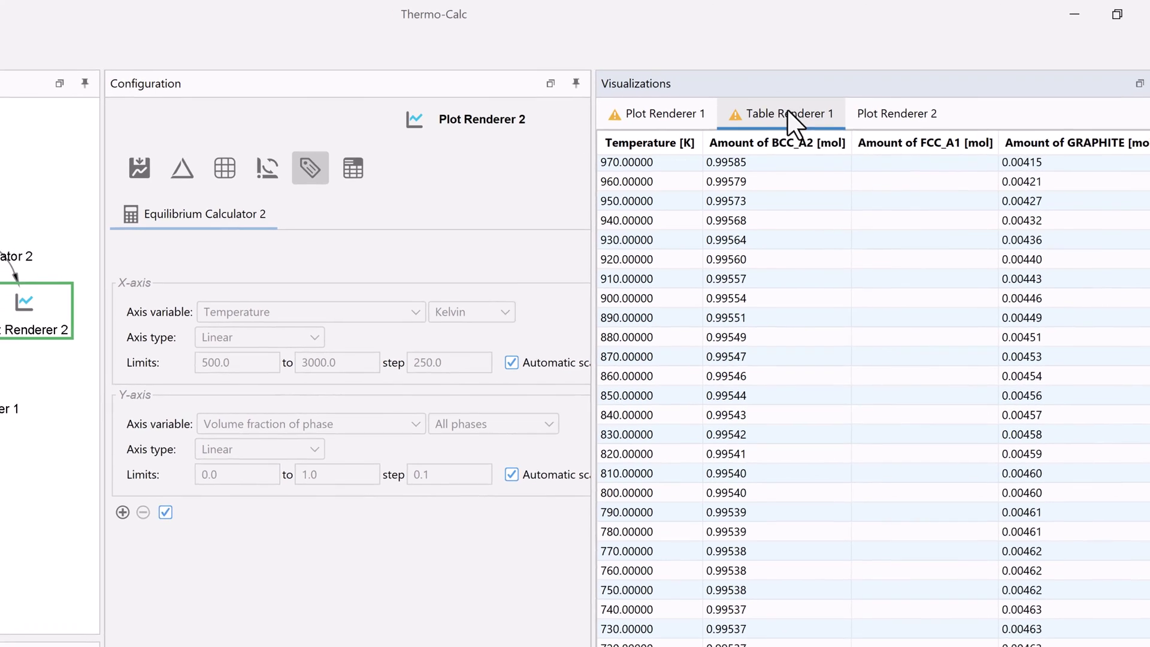
- Bring up the File menu to save the project with both calculation branches
click(46, 21)
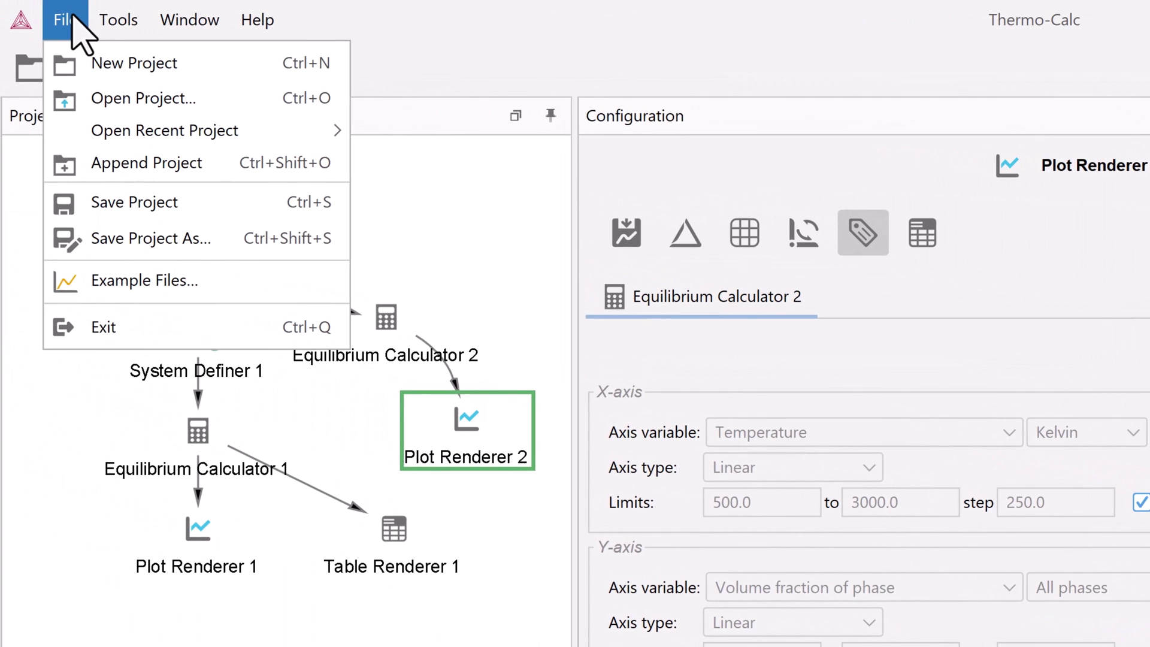